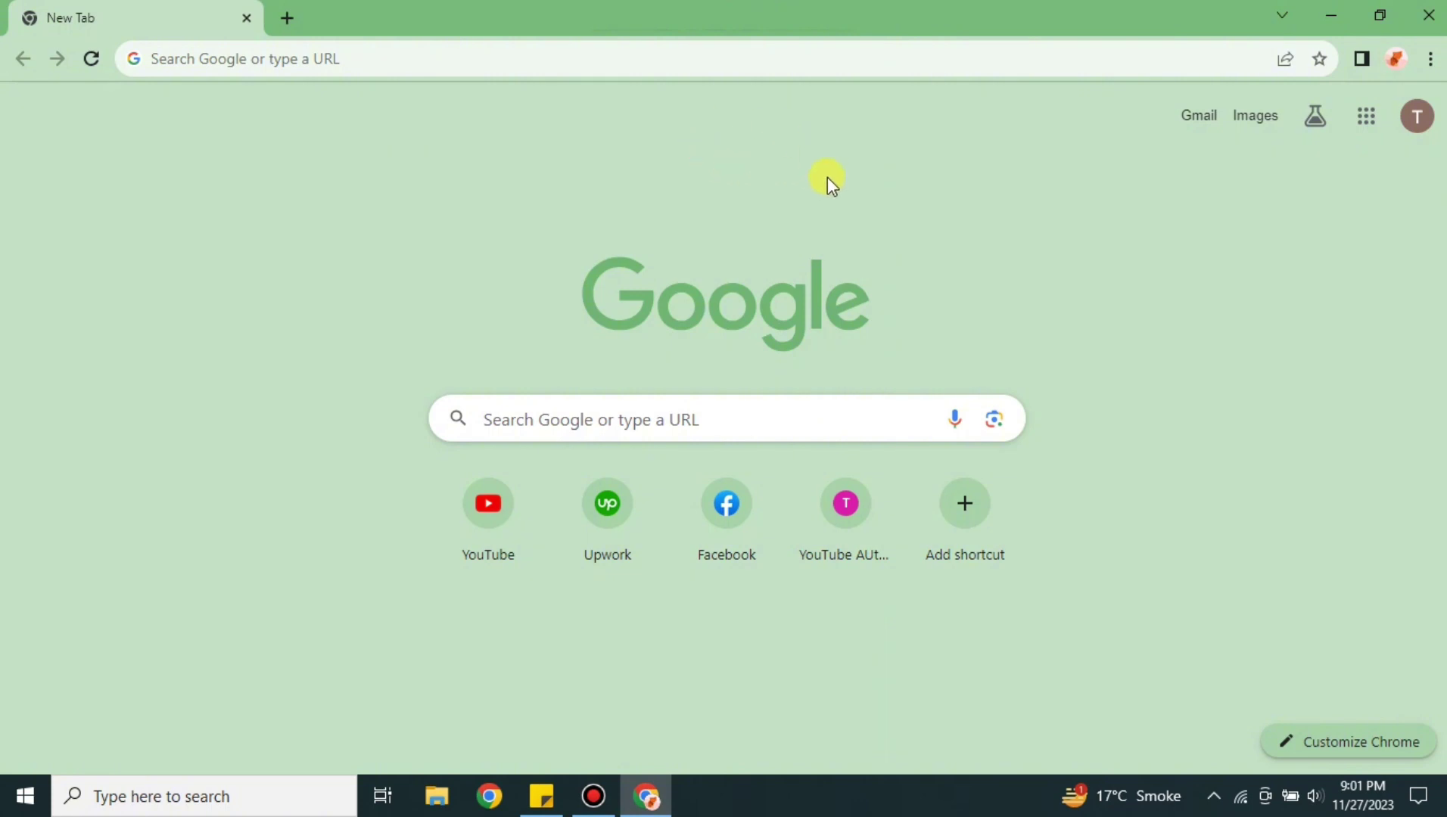
Step: Go to the 'deep dream generator' suggestion from the new tab's address bar
click(297, 58)
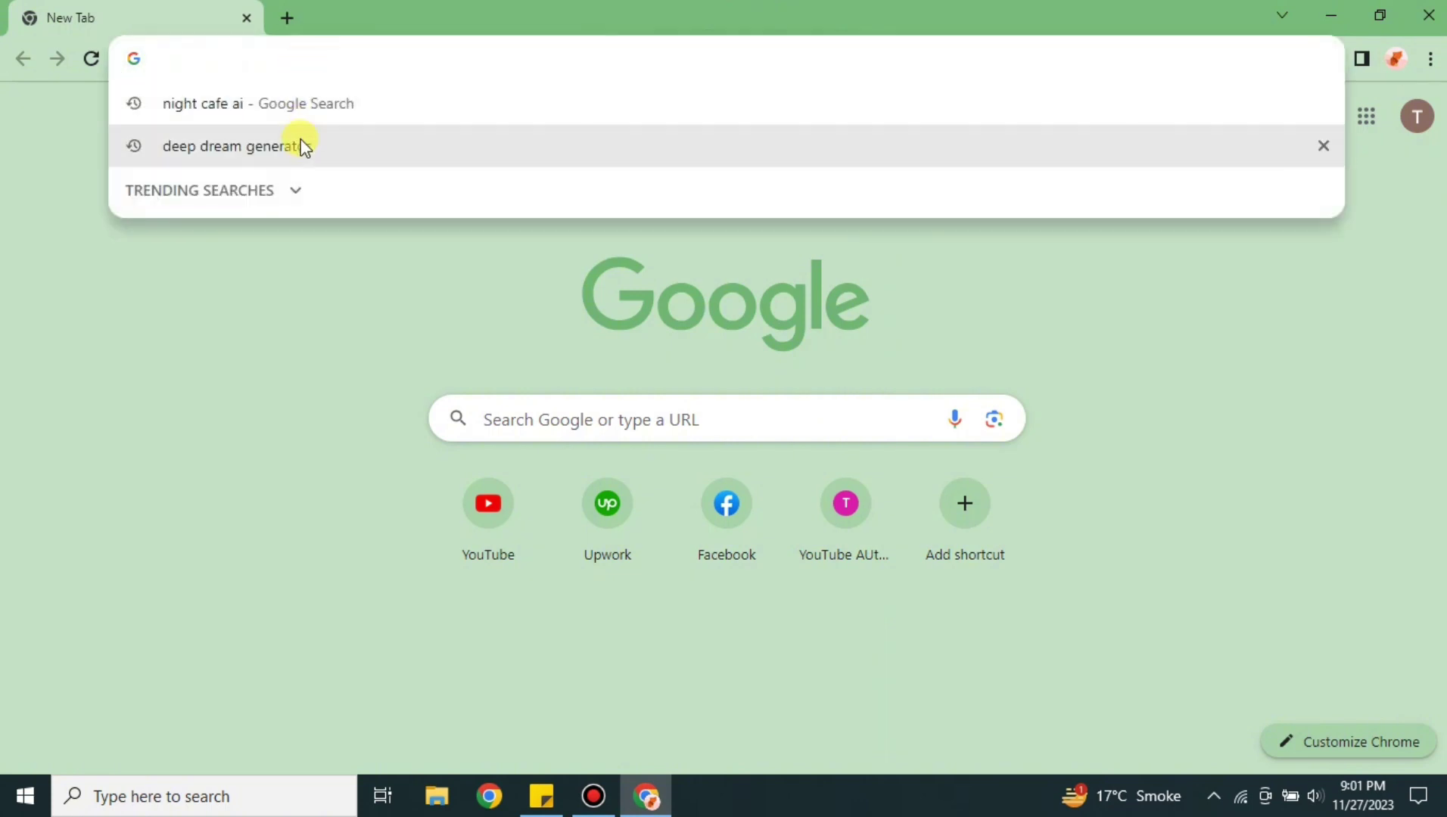
click(300, 144)
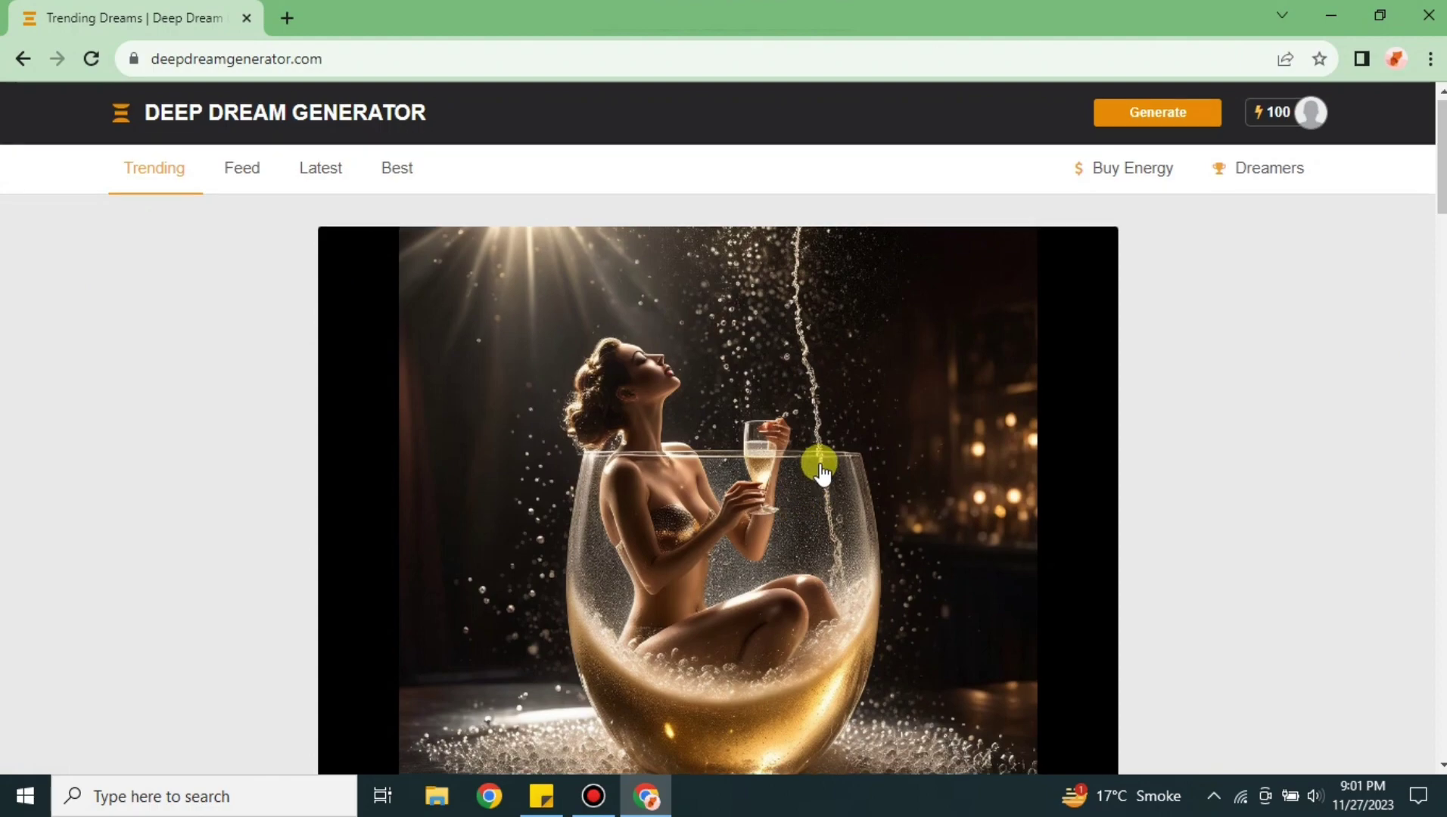
Step: Scroll down through the Trending dreams feed, then back up to the top
scroll(820, 462, down, 6)
scroll(789, 533, down, 12)
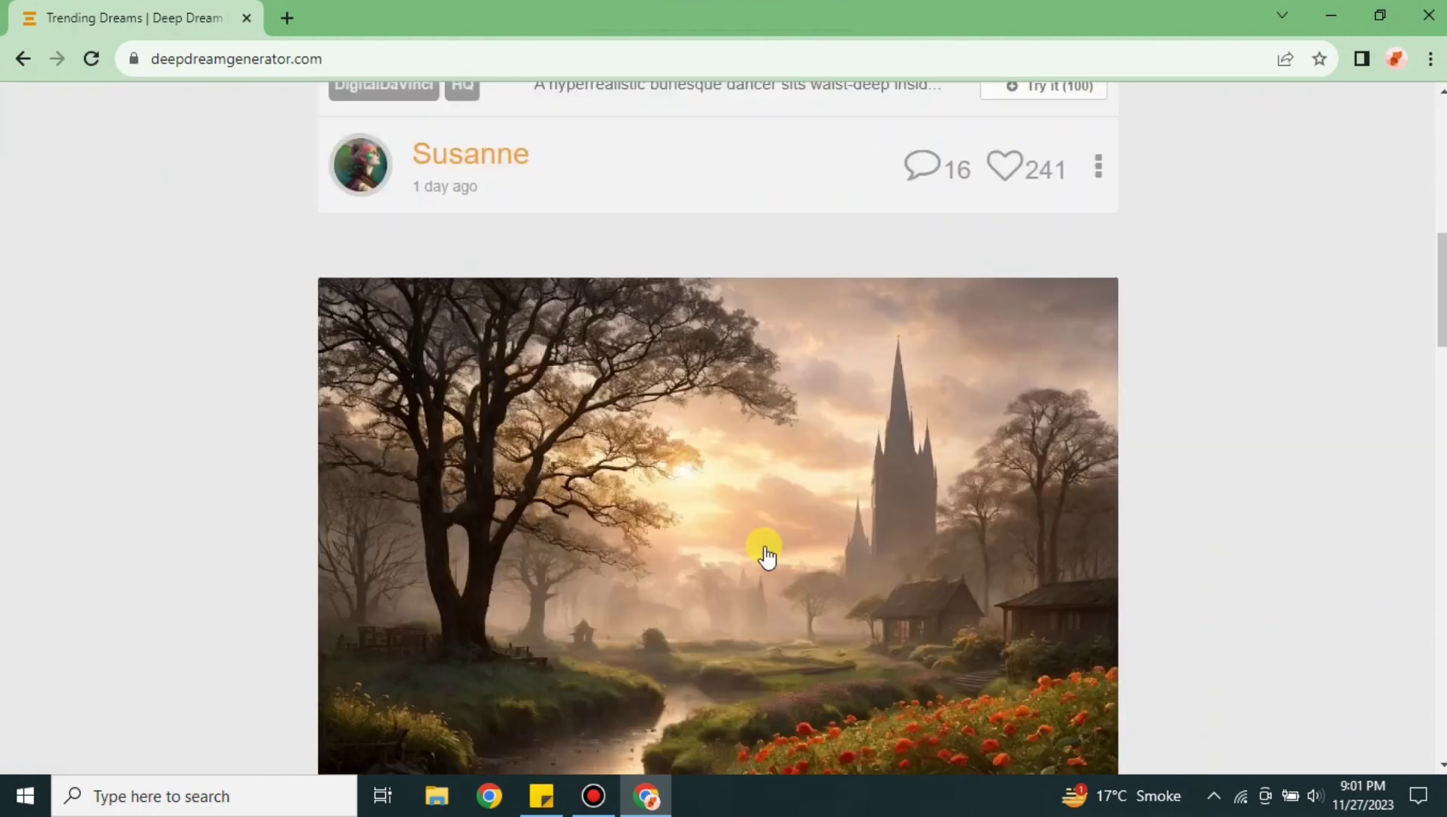
scroll(694, 528, down, 20)
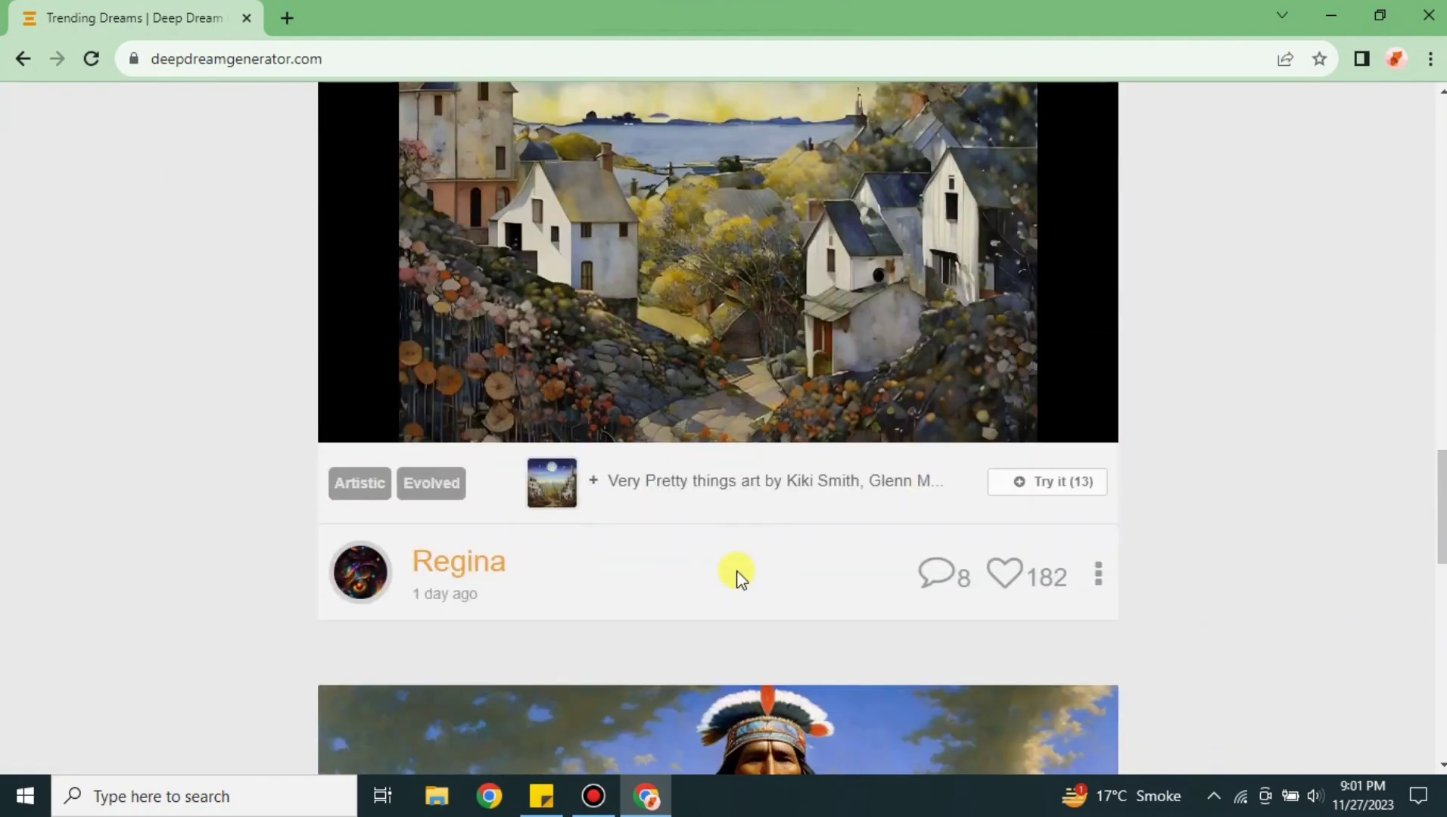
scroll(783, 545, down, 9)
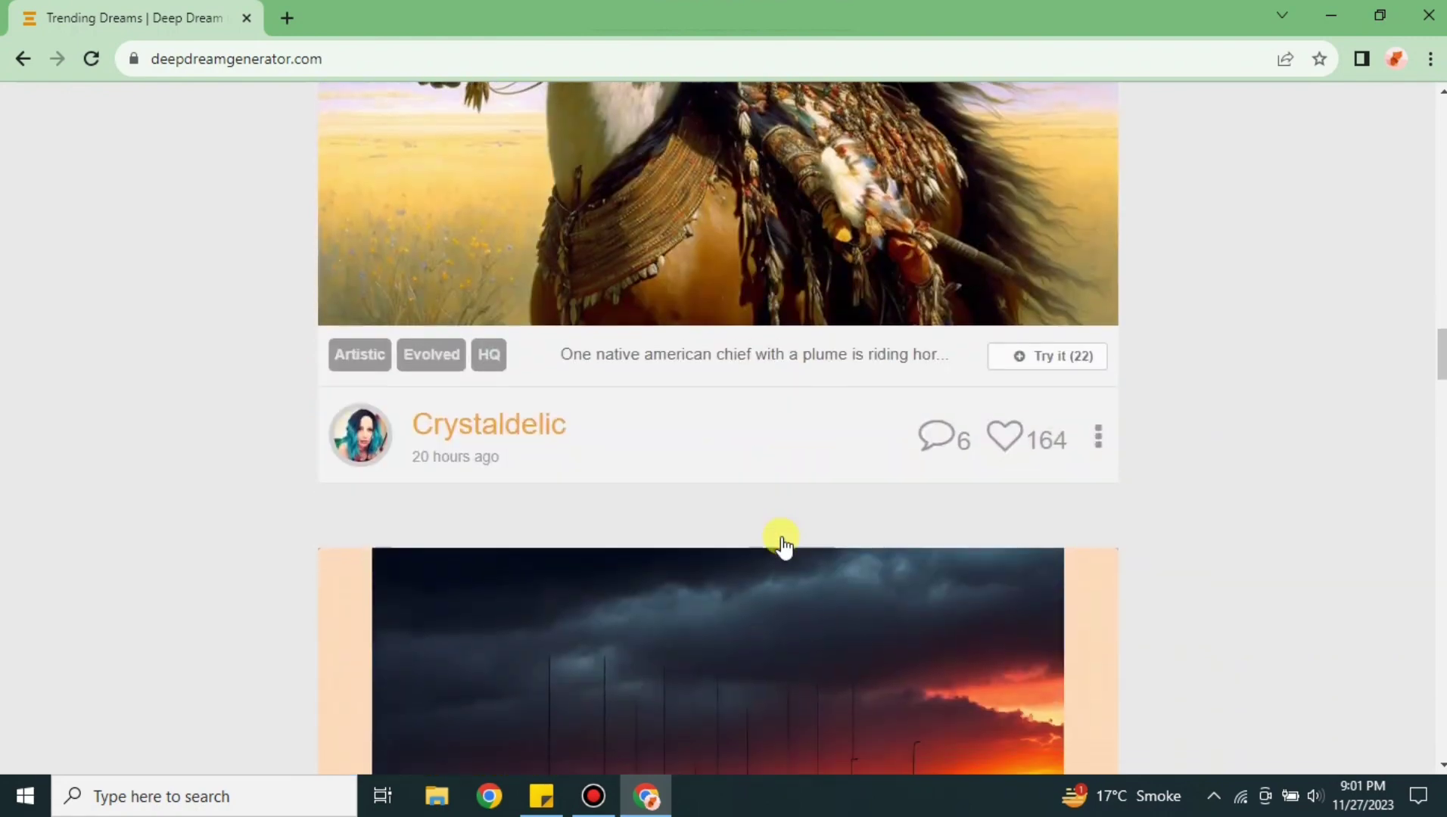
scroll(785, 541, down, 5)
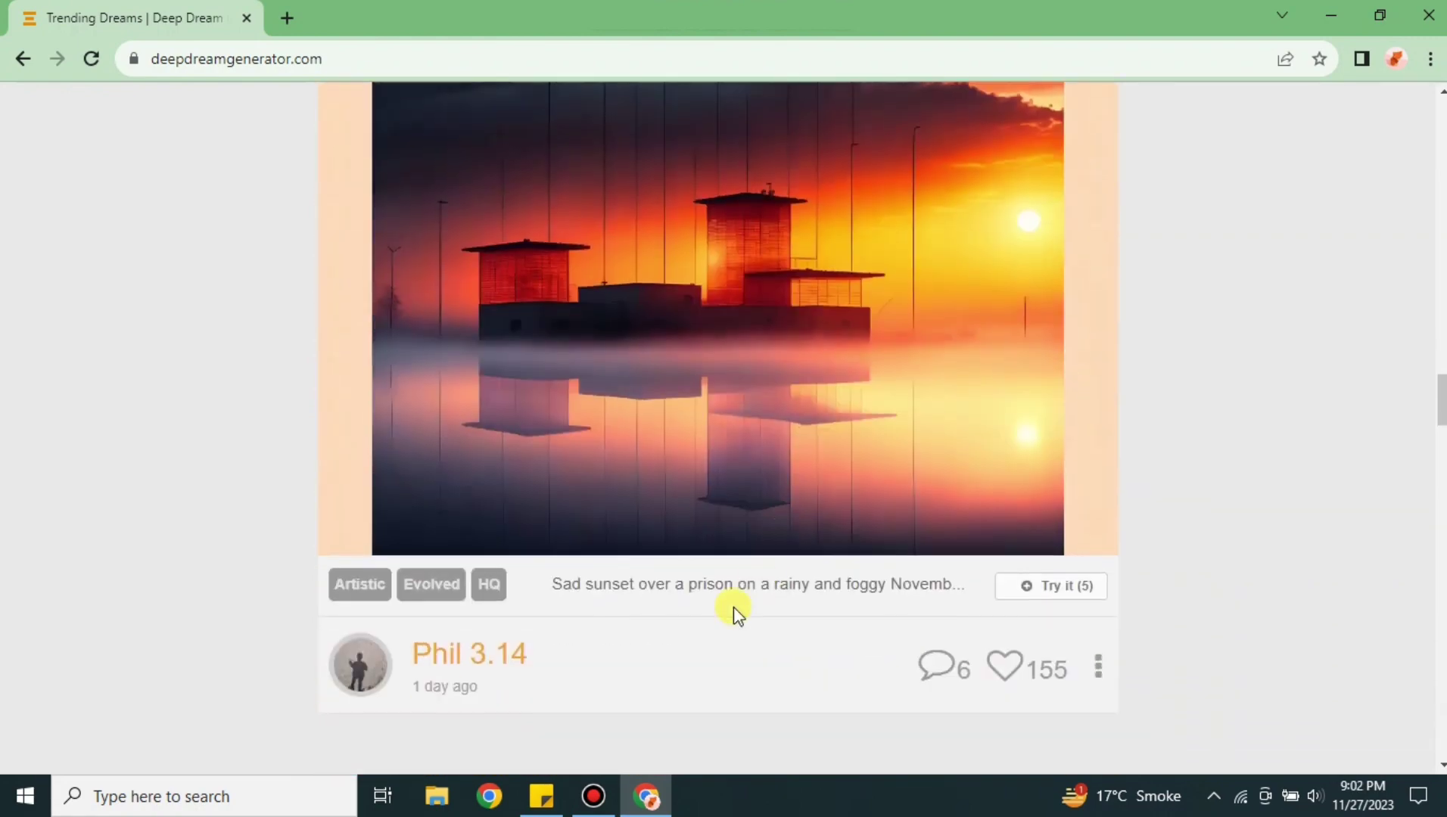
scroll(733, 607, down, 4)
scroll(777, 560, up, 20)
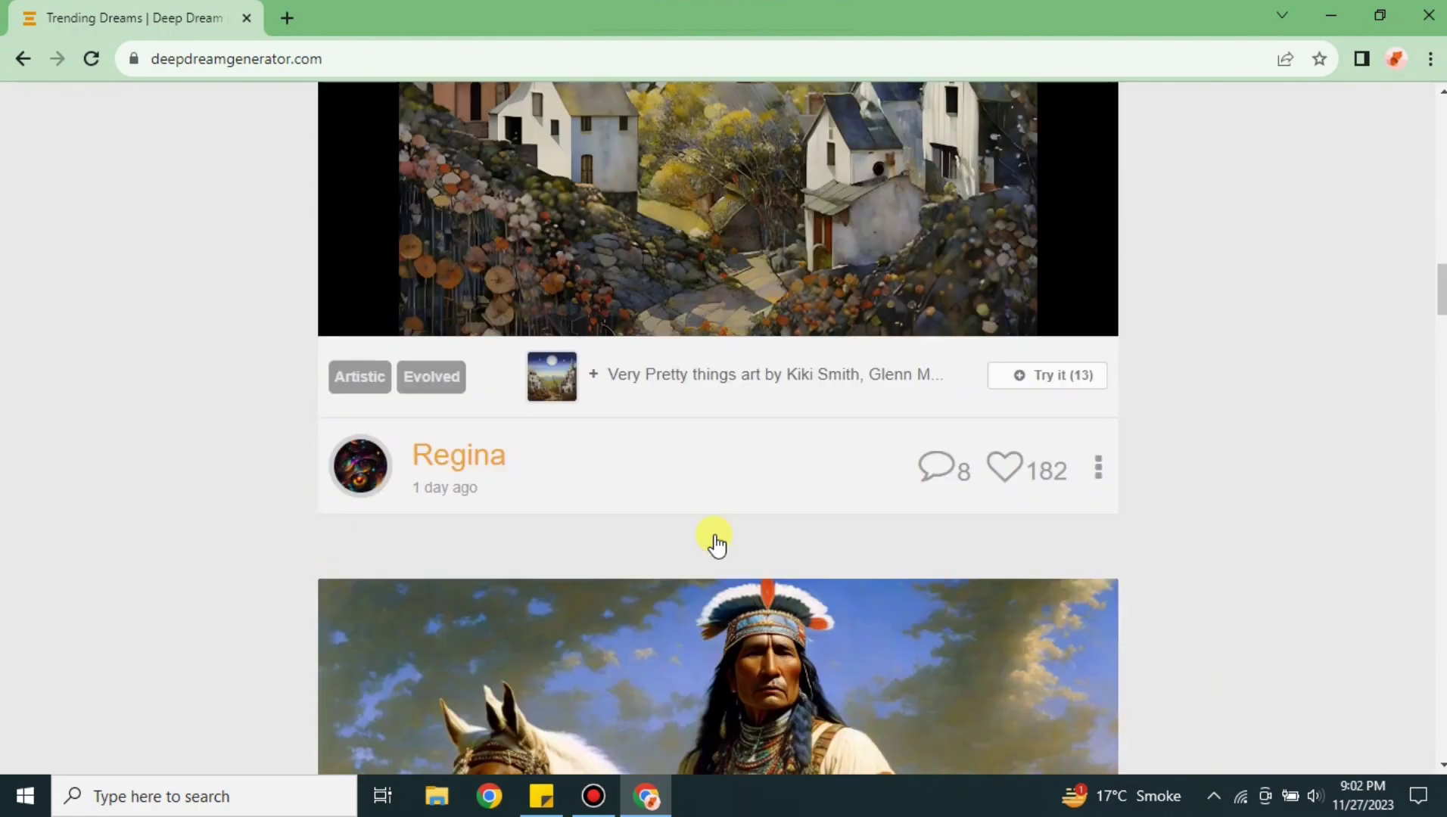
scroll(713, 532, up, 10)
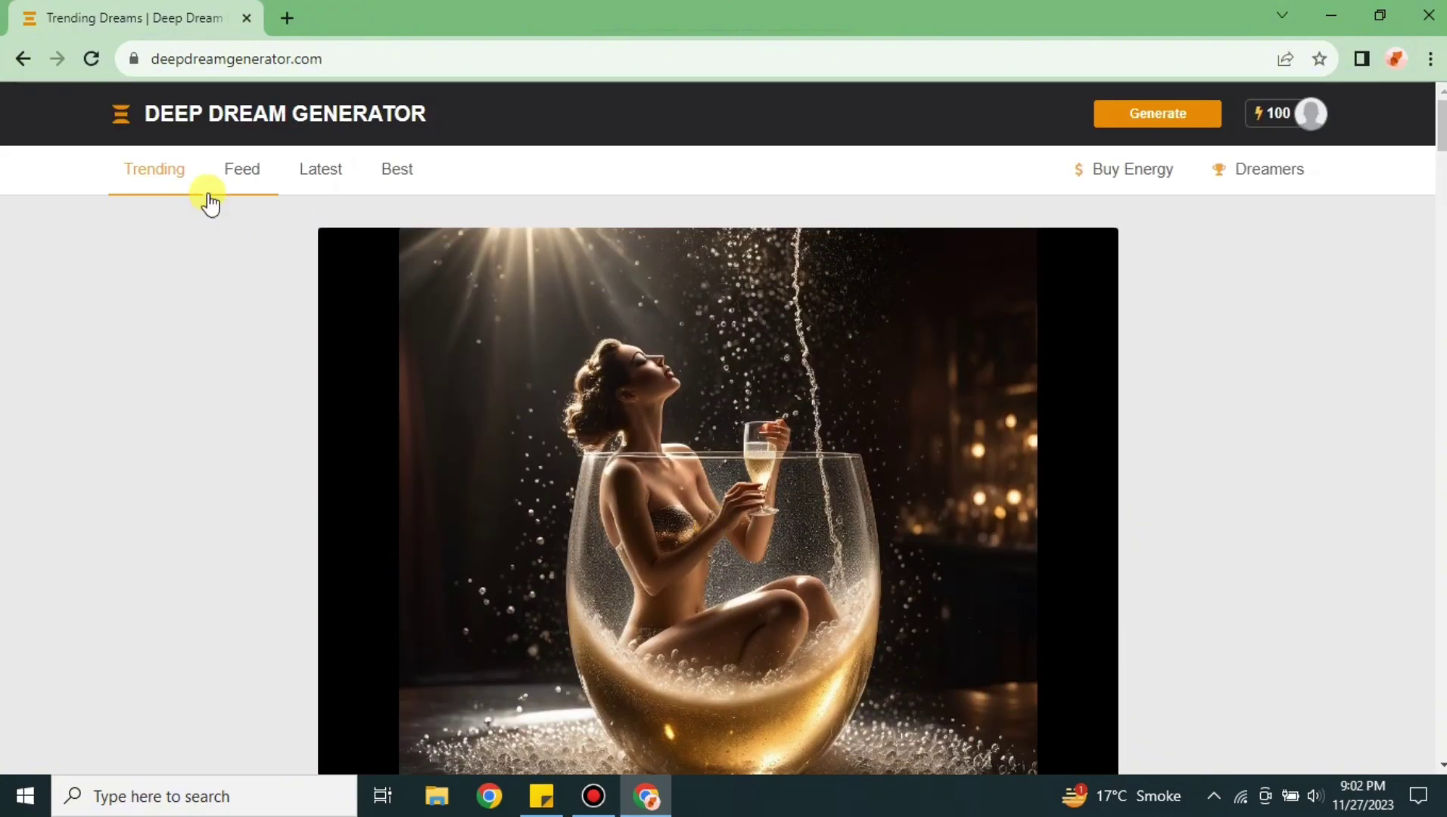
Step: Check the Feed tab, then browse the Latest dreams
click(242, 170)
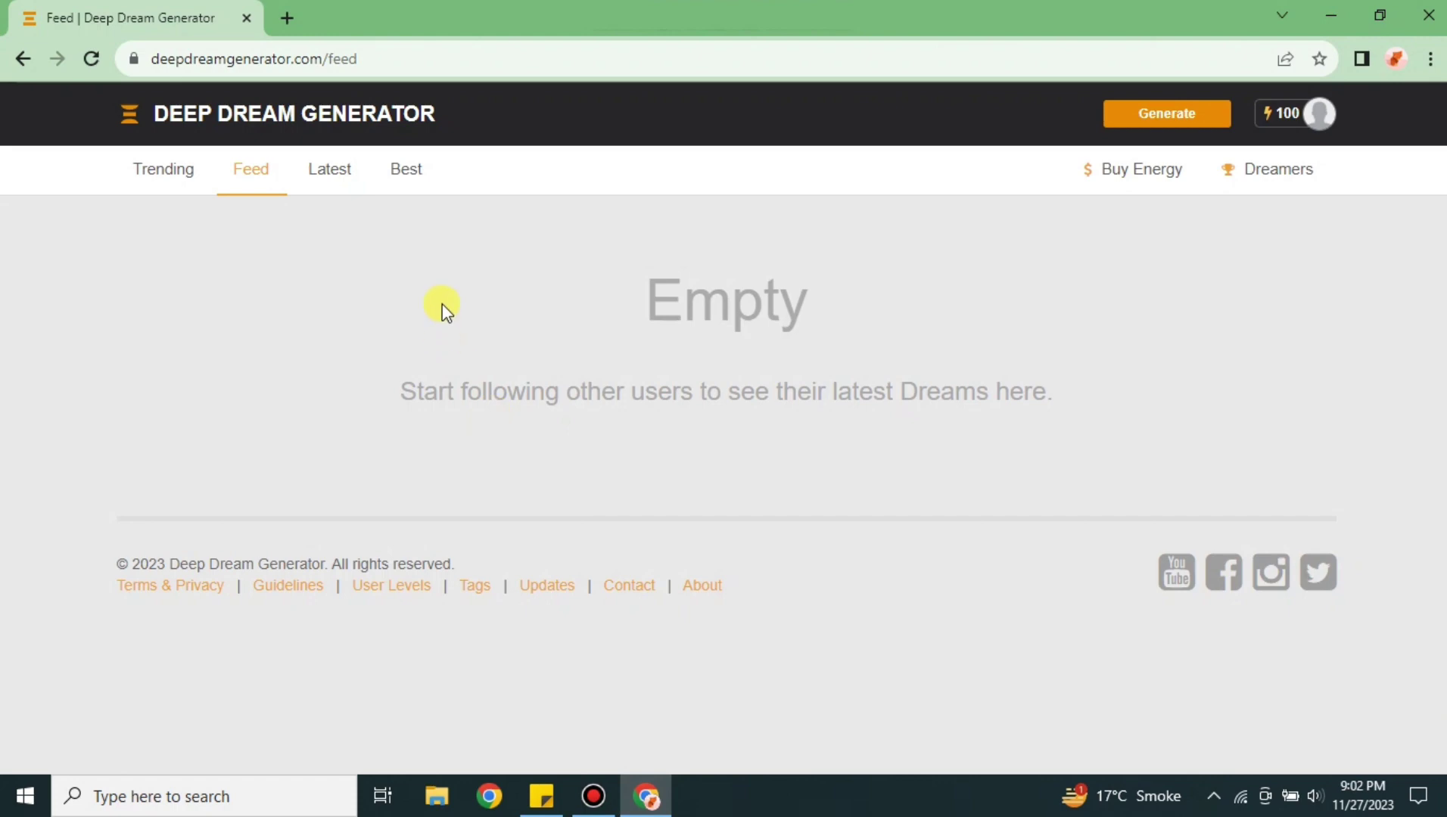
click(349, 185)
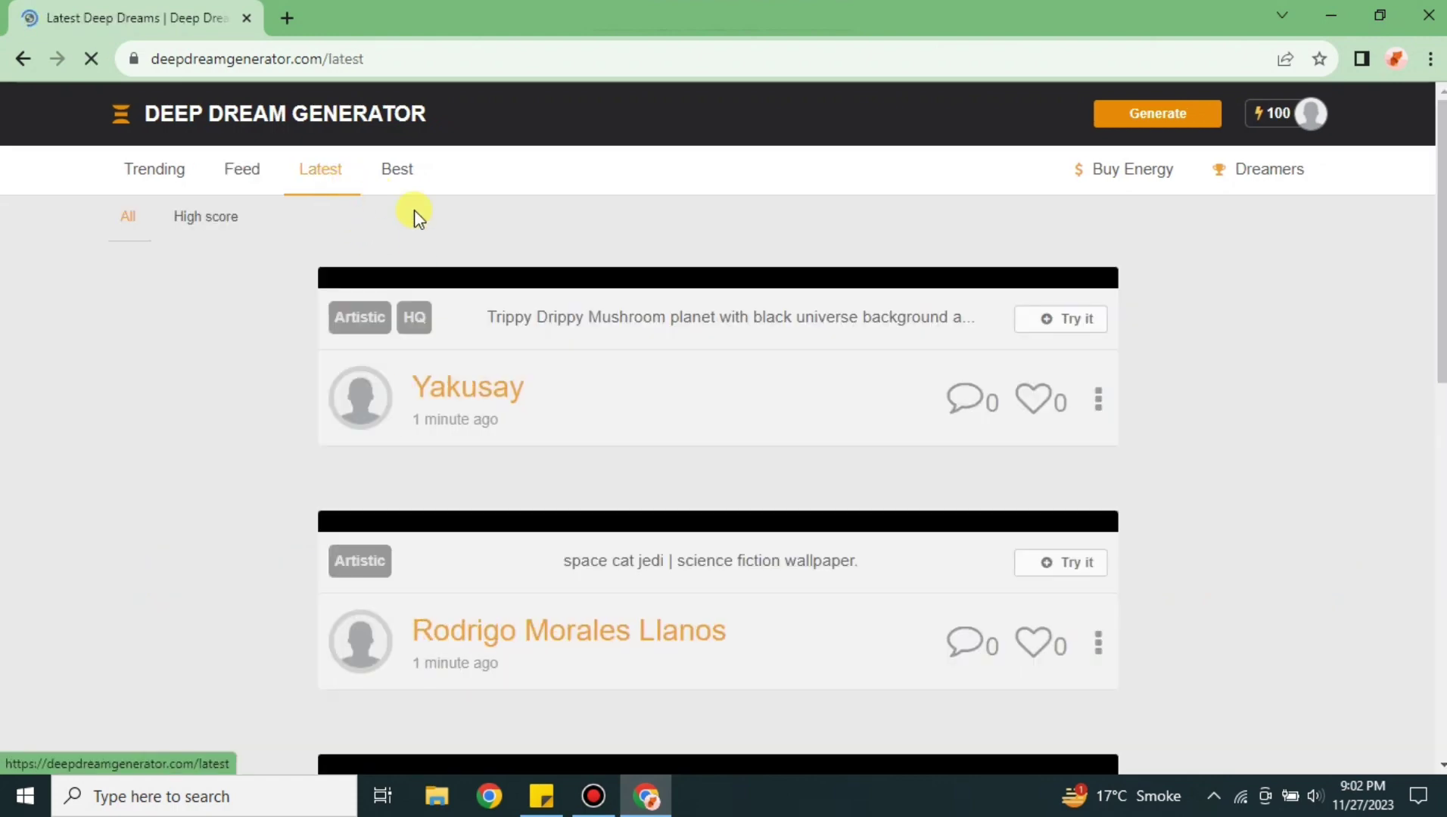
scroll(1203, 541, down, 1)
scroll(1203, 541, down, 15)
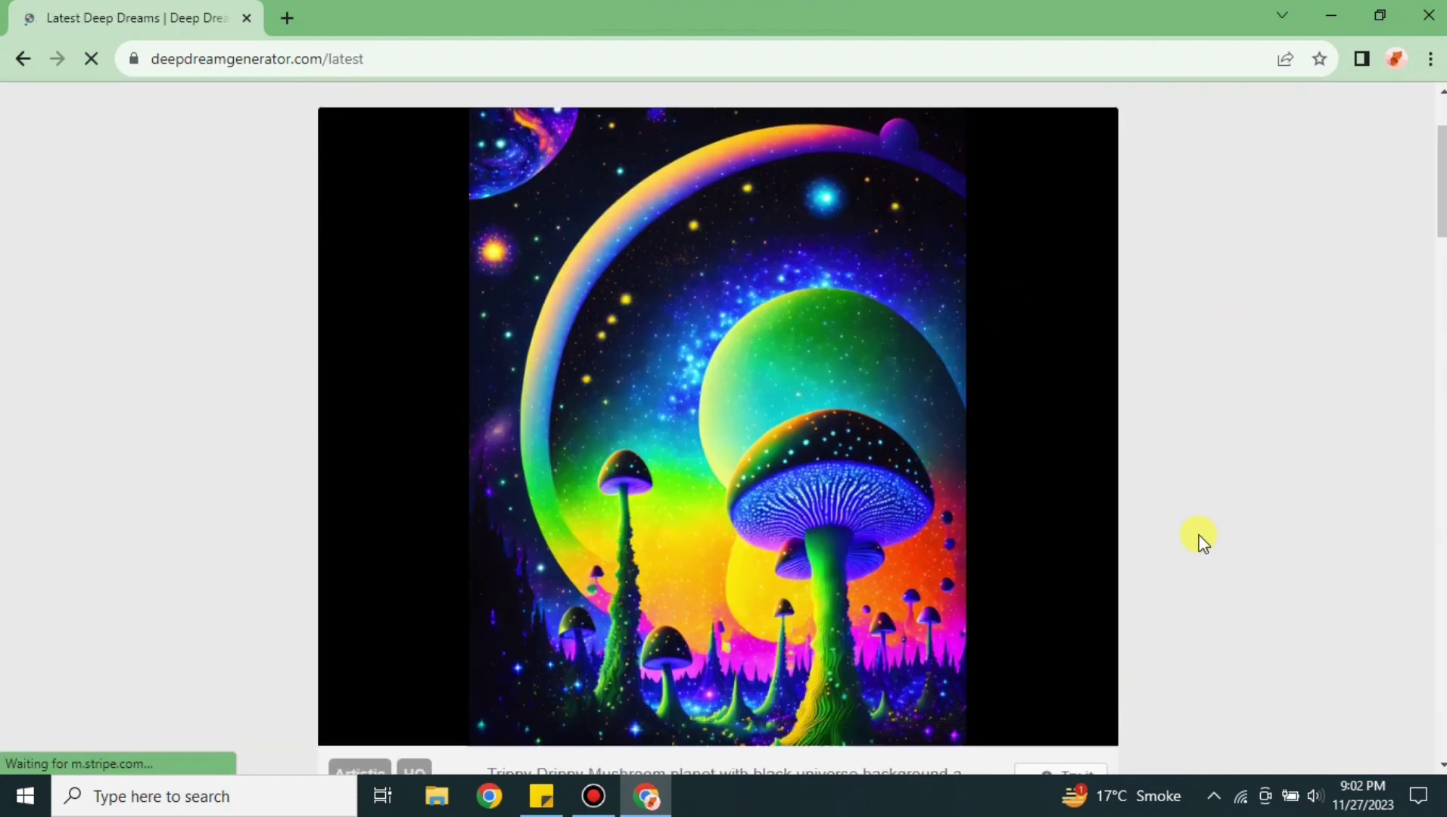
scroll(1203, 541, down, 20)
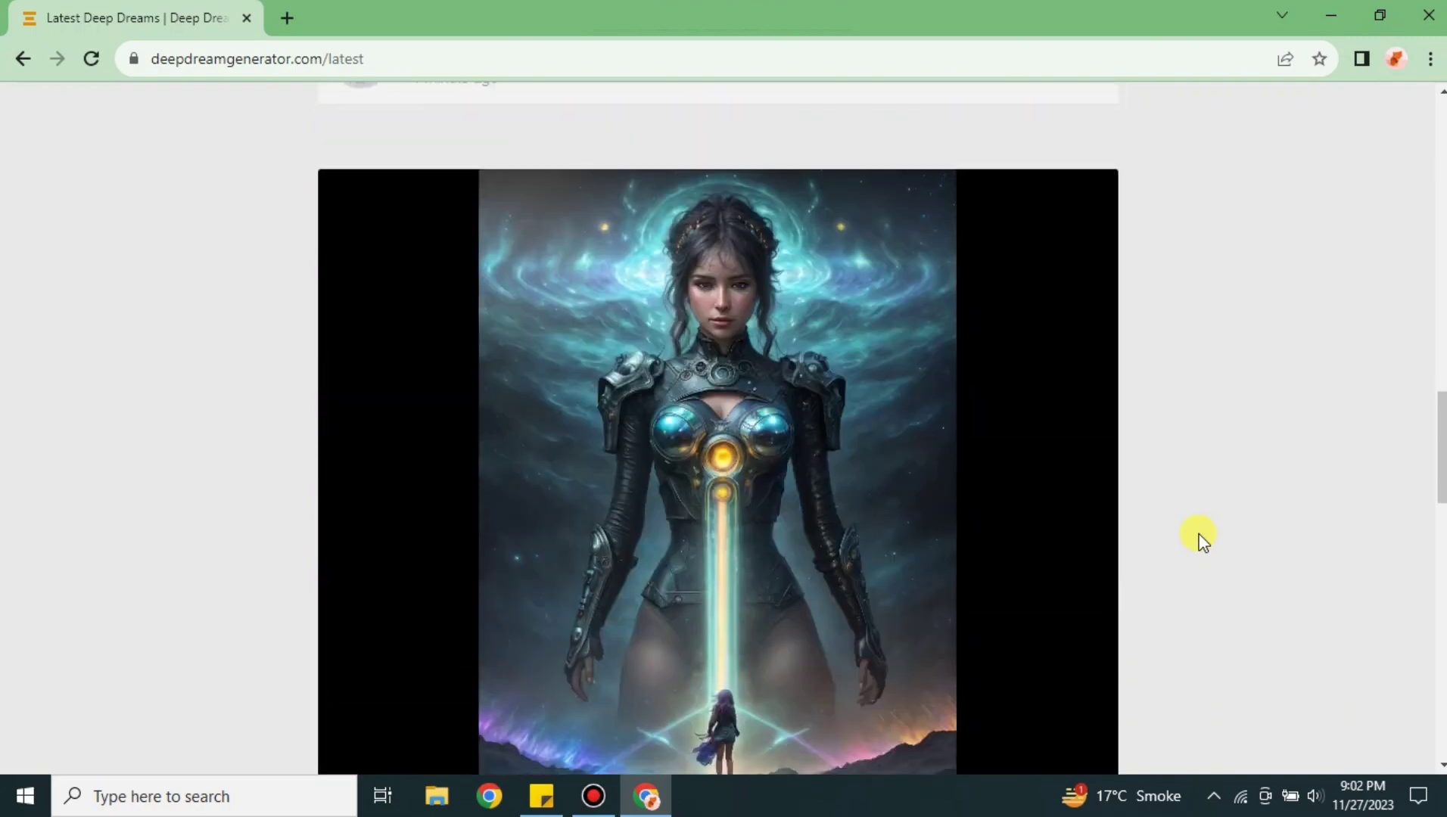
scroll(1203, 538, up, 20)
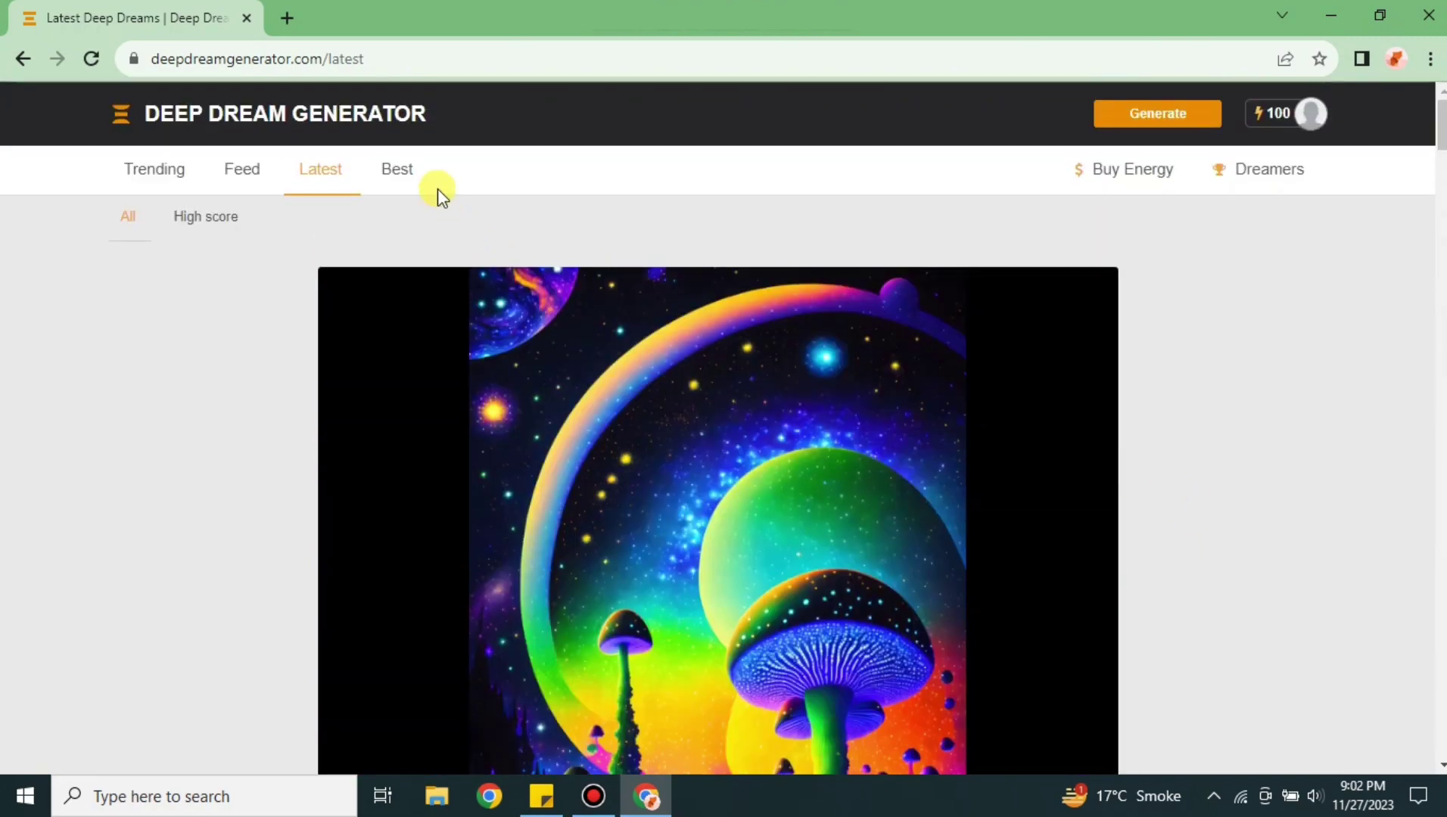
Step: Browse the Best dreams of the Week
click(409, 179)
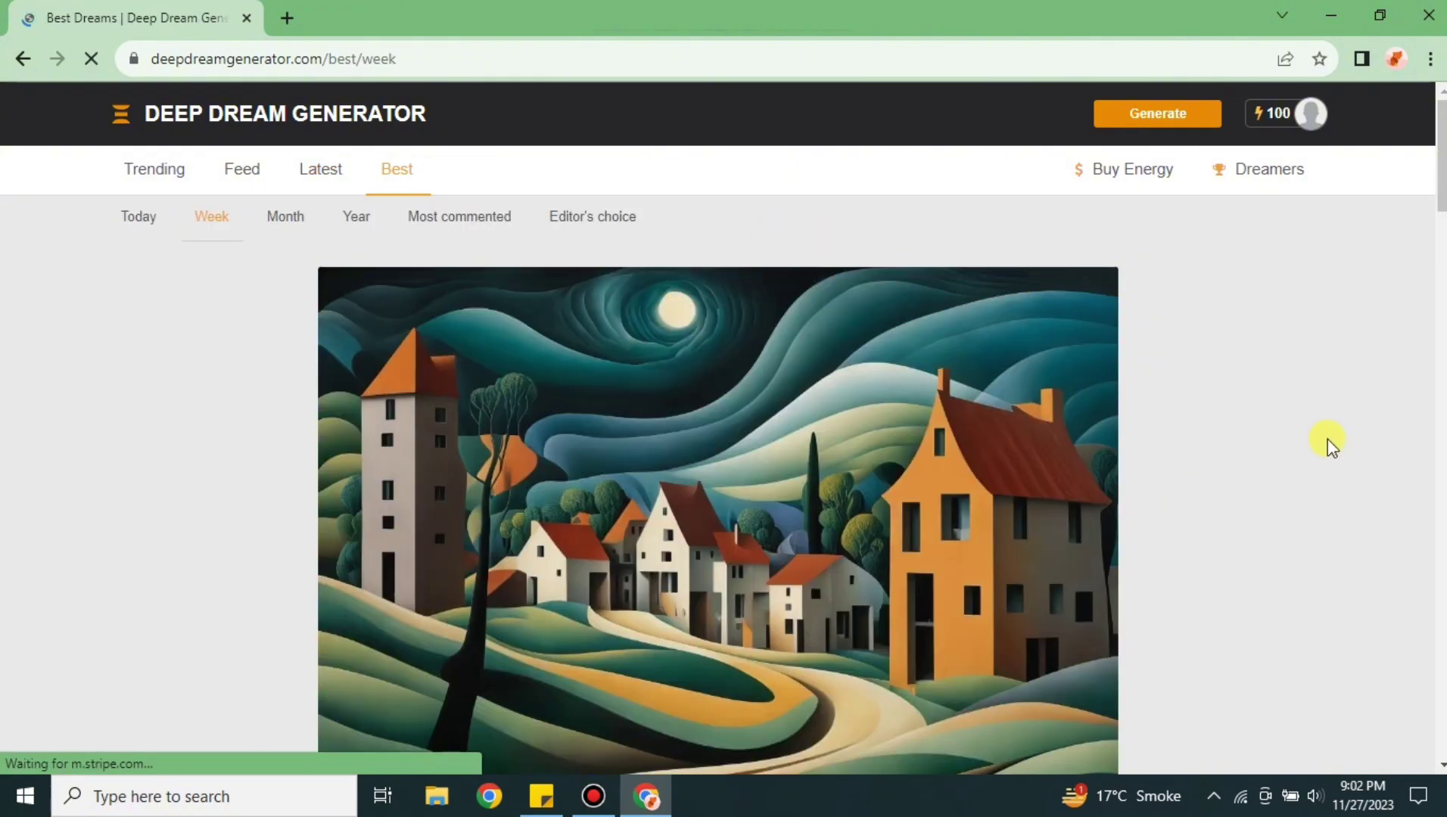
scroll(995, 526, down, 15)
scroll(997, 535, down, 19)
scroll(977, 583, up, 8)
scroll(977, 582, up, 20)
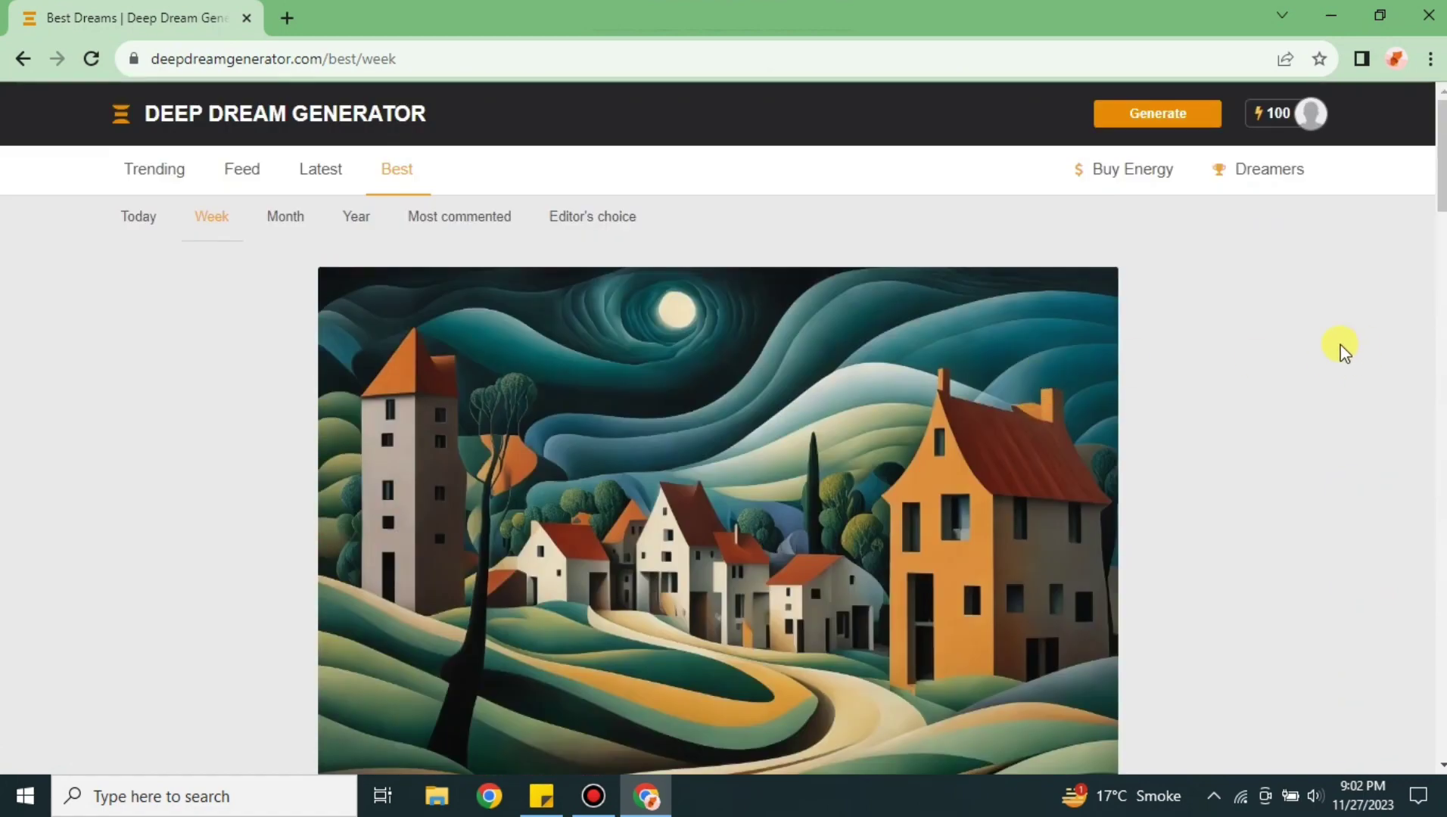
Step: Start a new dream and type a prompt about a deep-sea fish, a shark behind it, and sea corals
click(1152, 120)
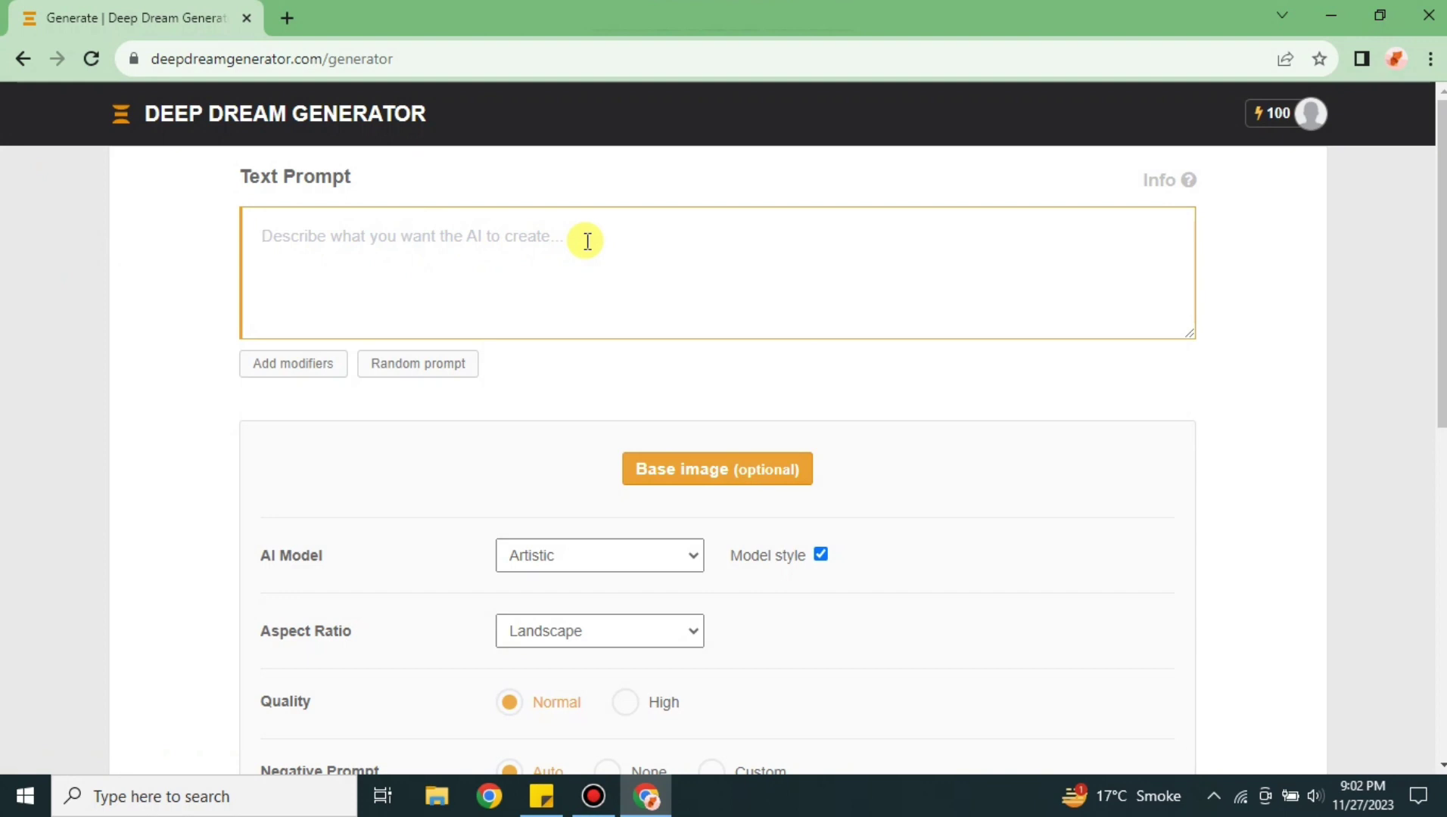
text(a f)
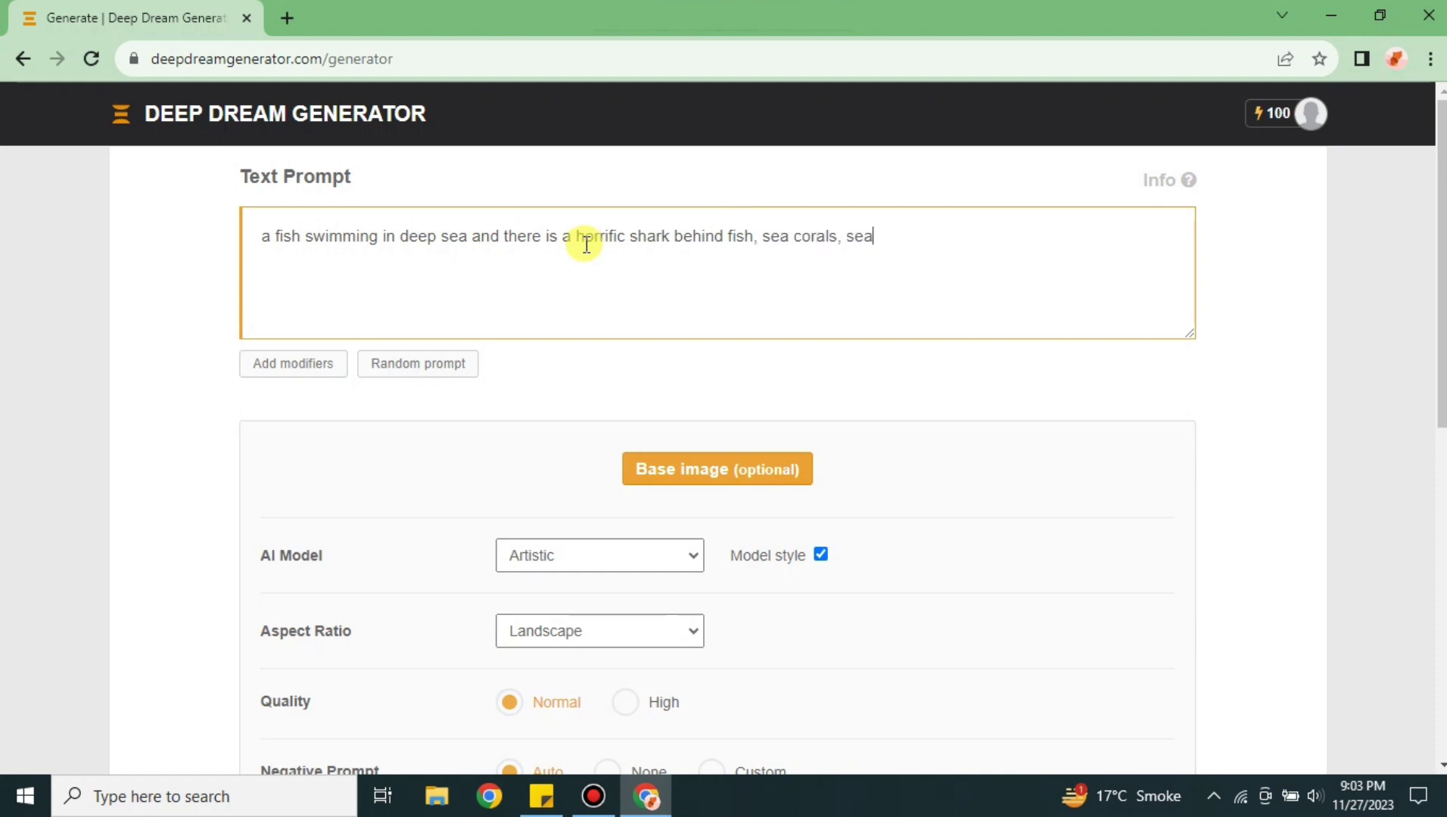
Step: From the modifiers list, tag the prompt with 4K 3D, 8k, colourful, elegant and sharp focus
click(294, 365)
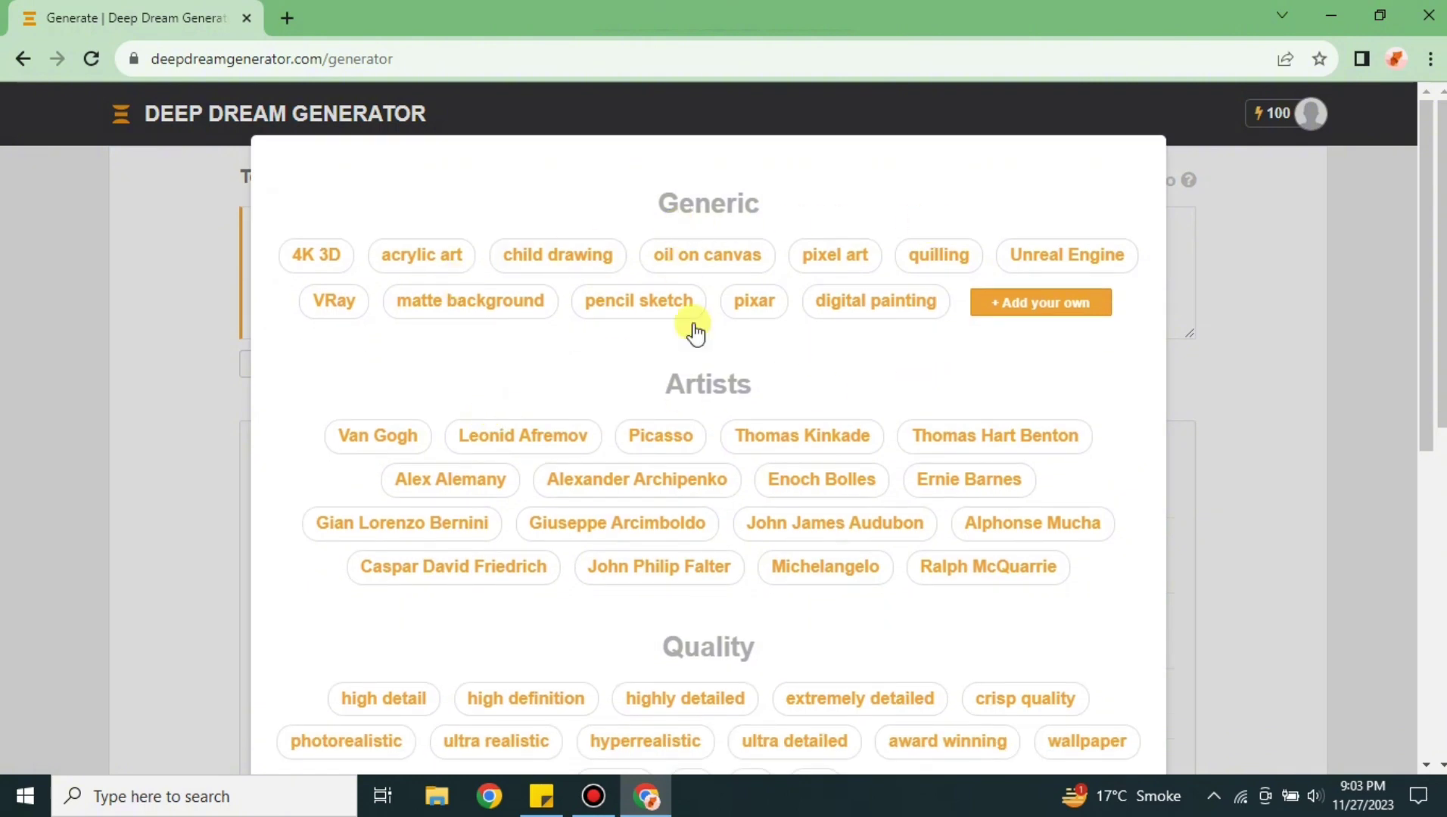
click(331, 261)
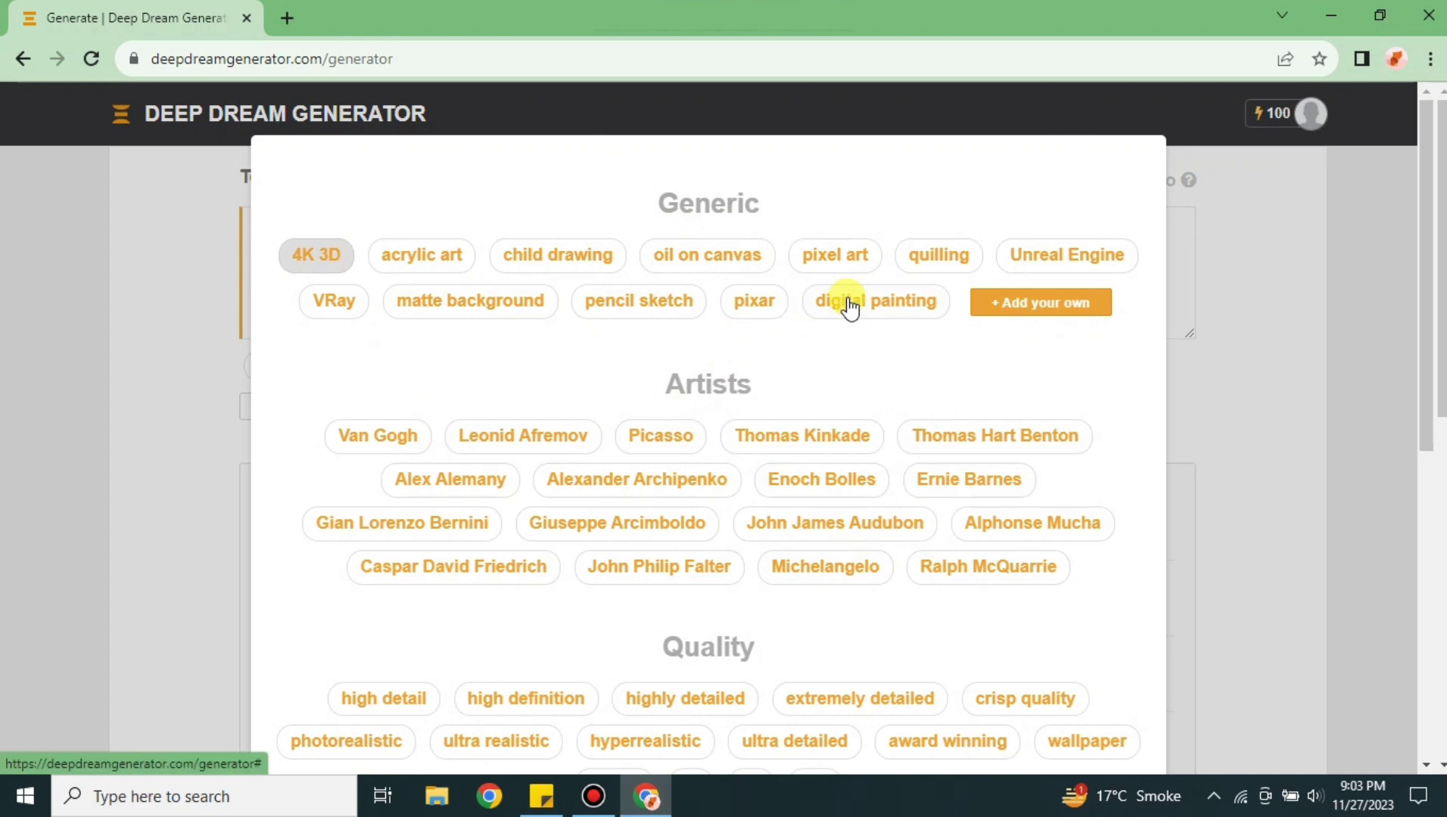
scroll(639, 484, down, 1)
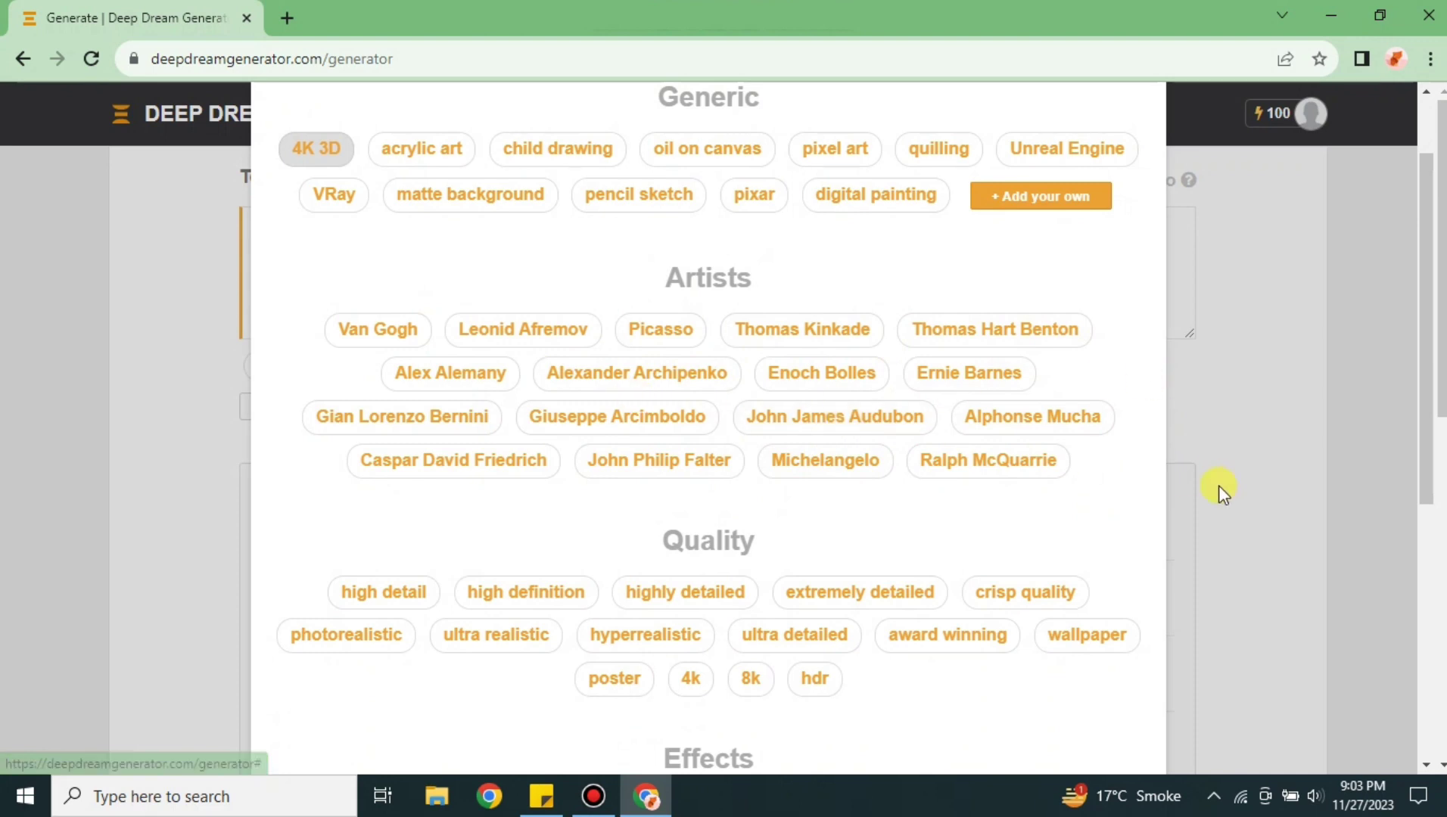
scroll(889, 534, down, 1)
scroll(465, 508, down, 4)
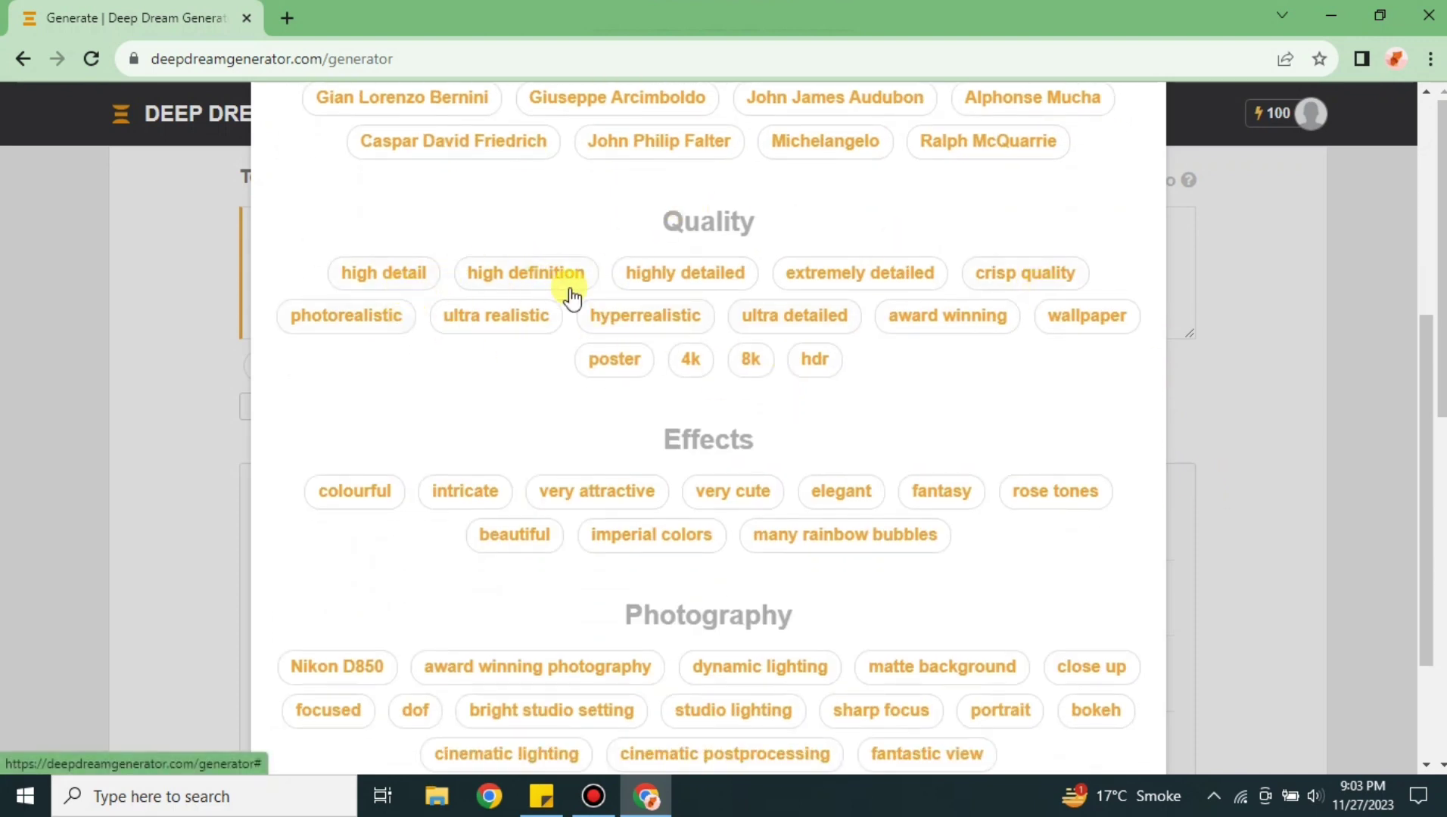
click(753, 361)
scroll(759, 468, down, 2)
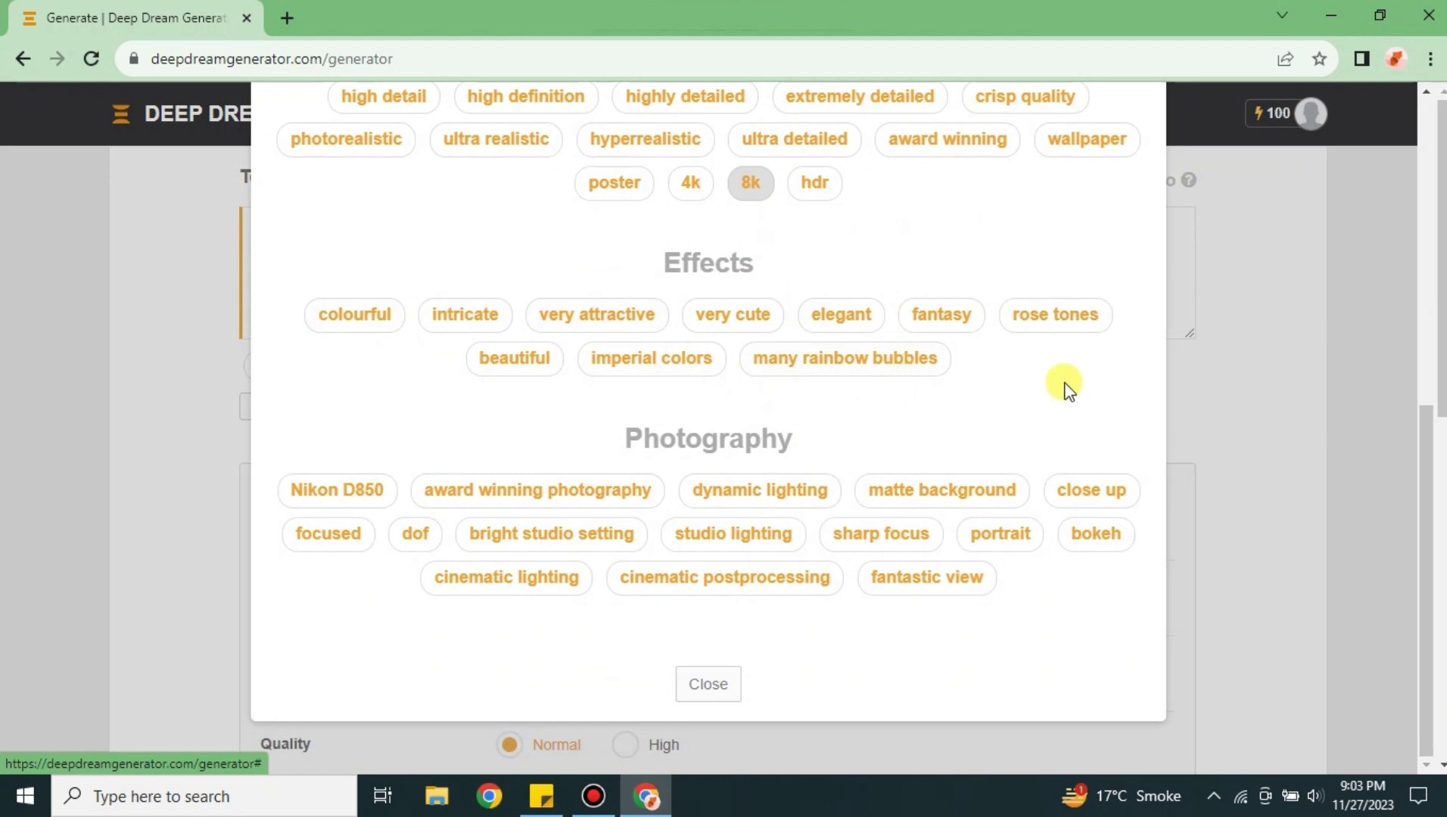
click(385, 316)
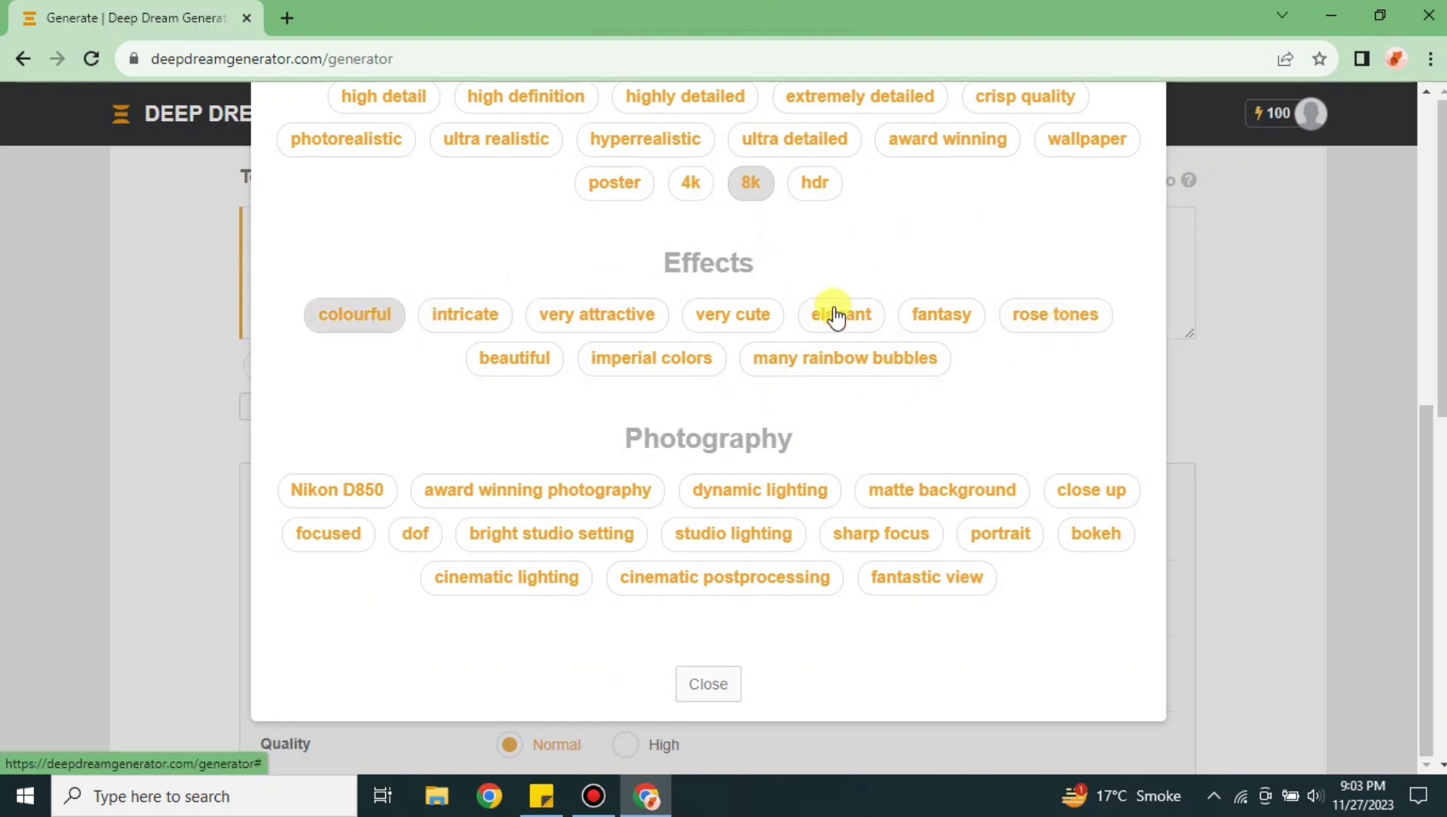
click(835, 316)
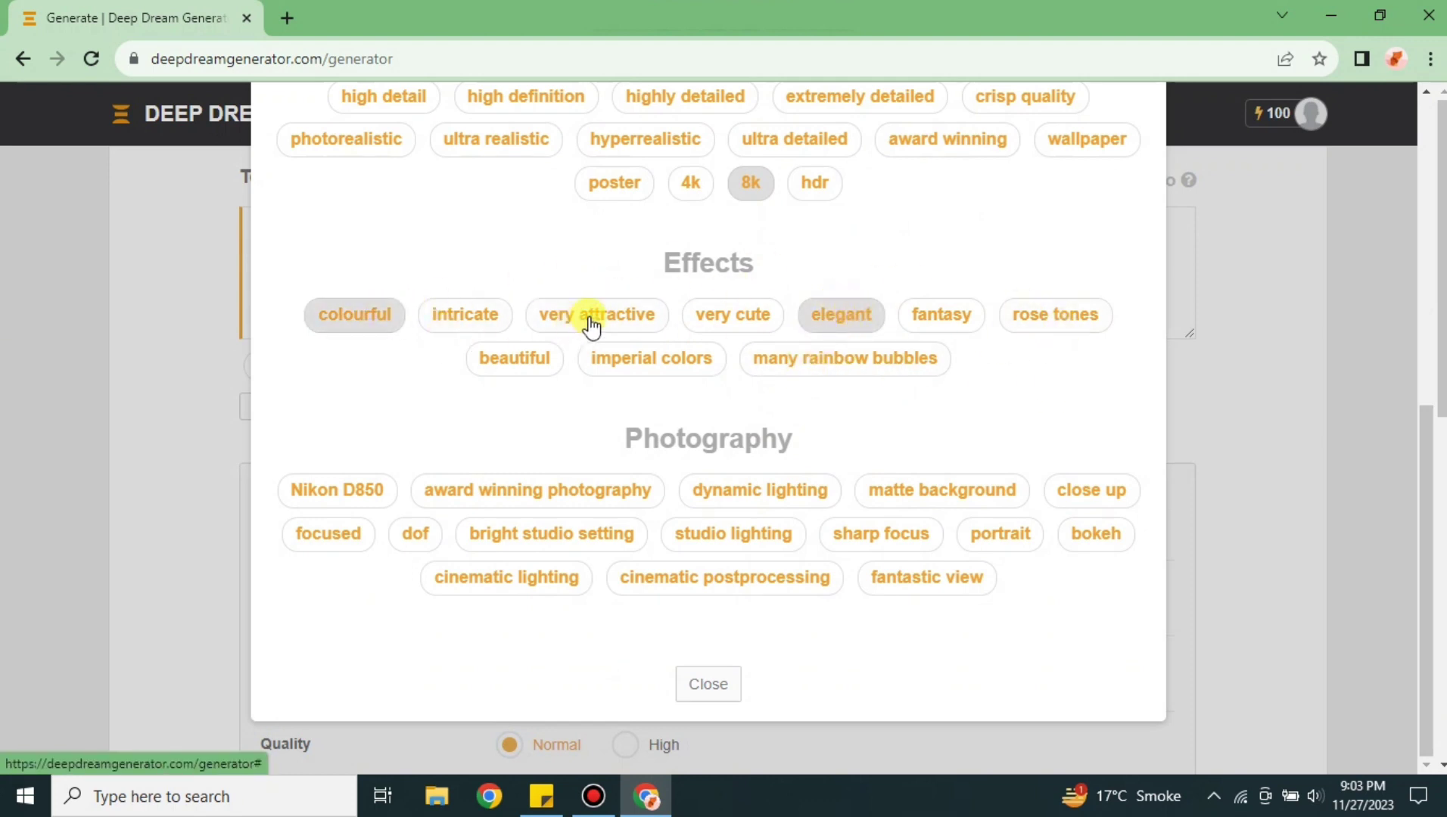
scroll(703, 446, down, 2)
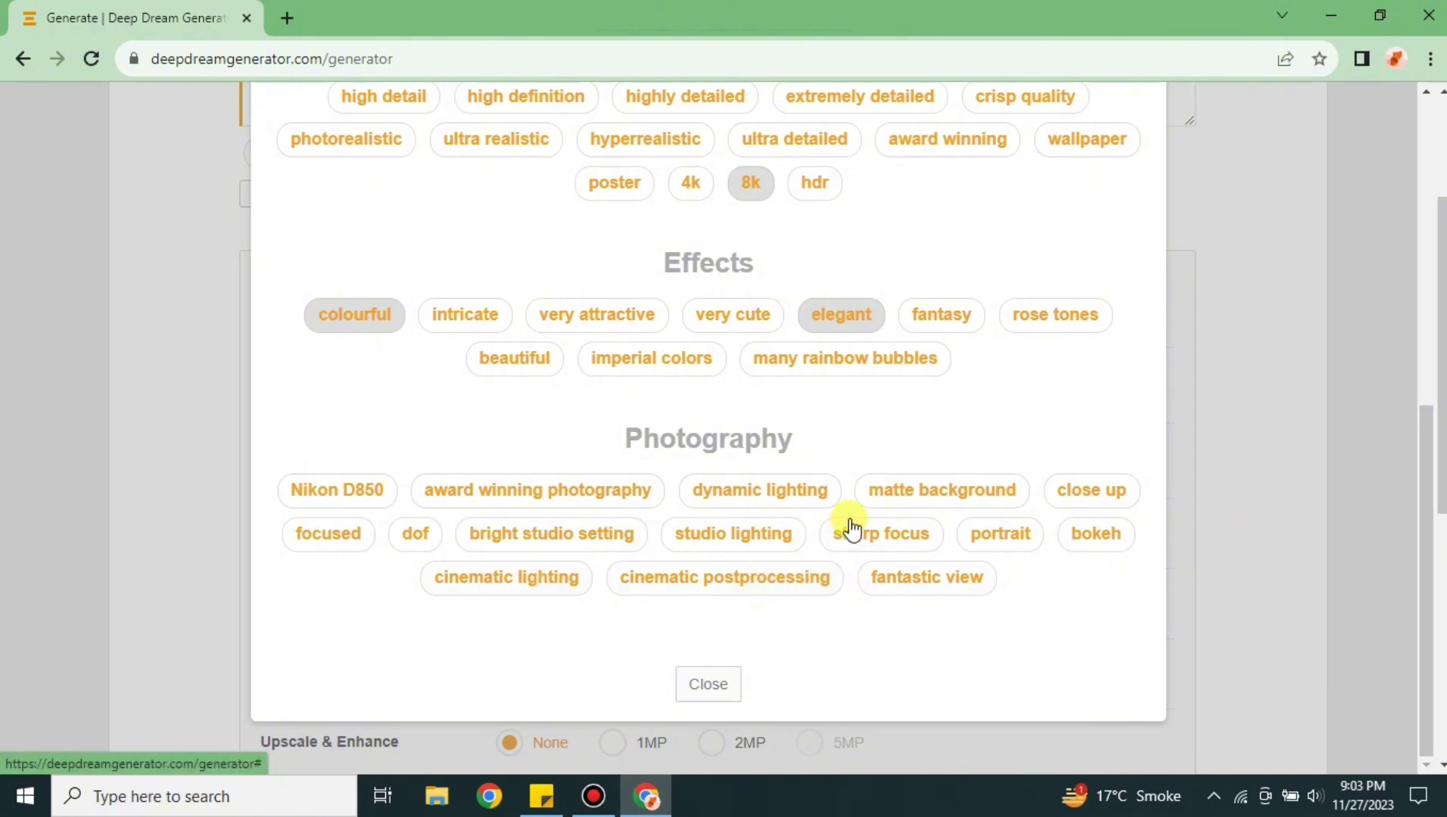
click(877, 542)
click(703, 684)
Step: Switch the AI model from Artistic to PhotoReal
scroll(788, 575, down, 5)
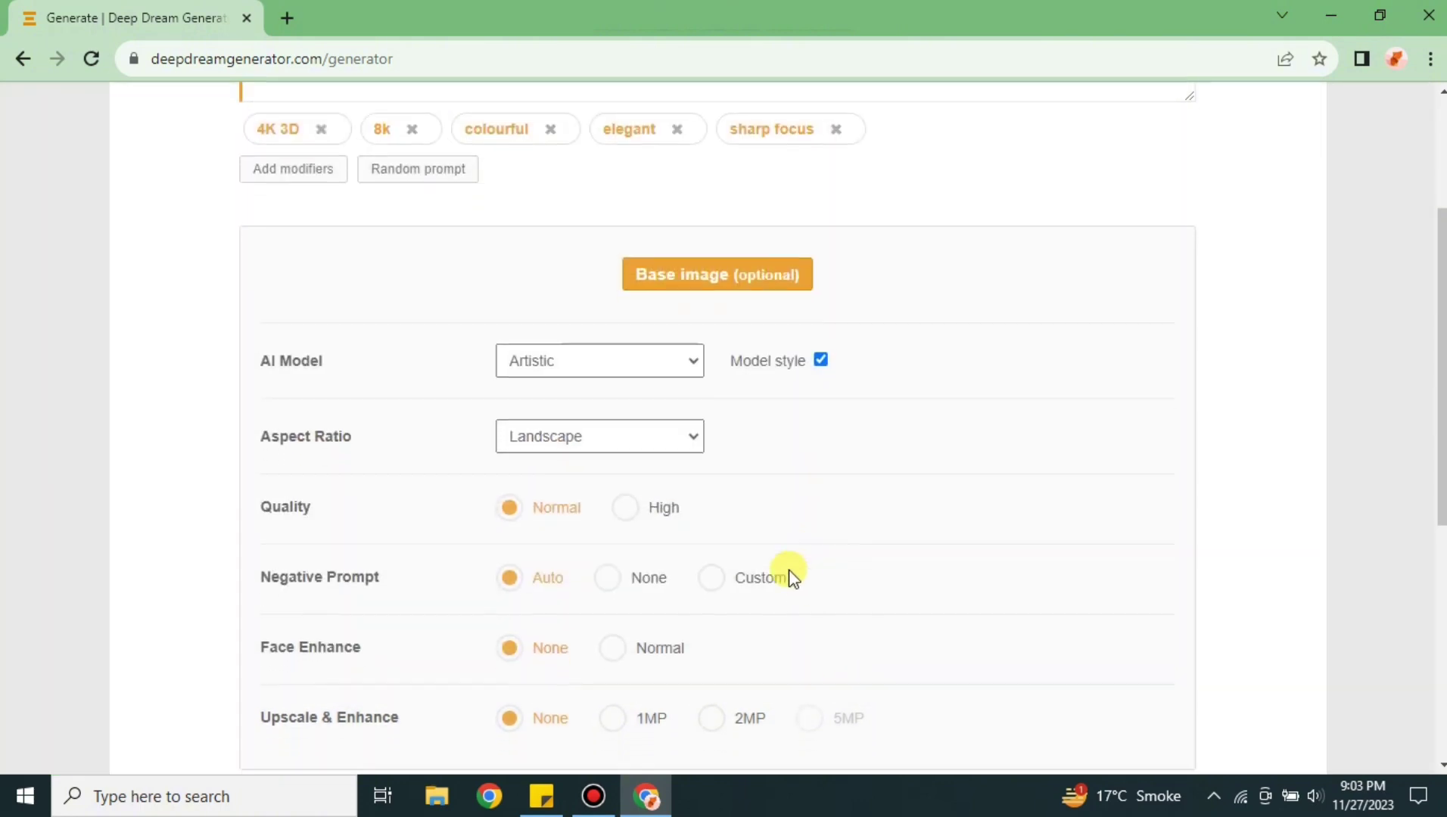
scroll(783, 555, up, 4)
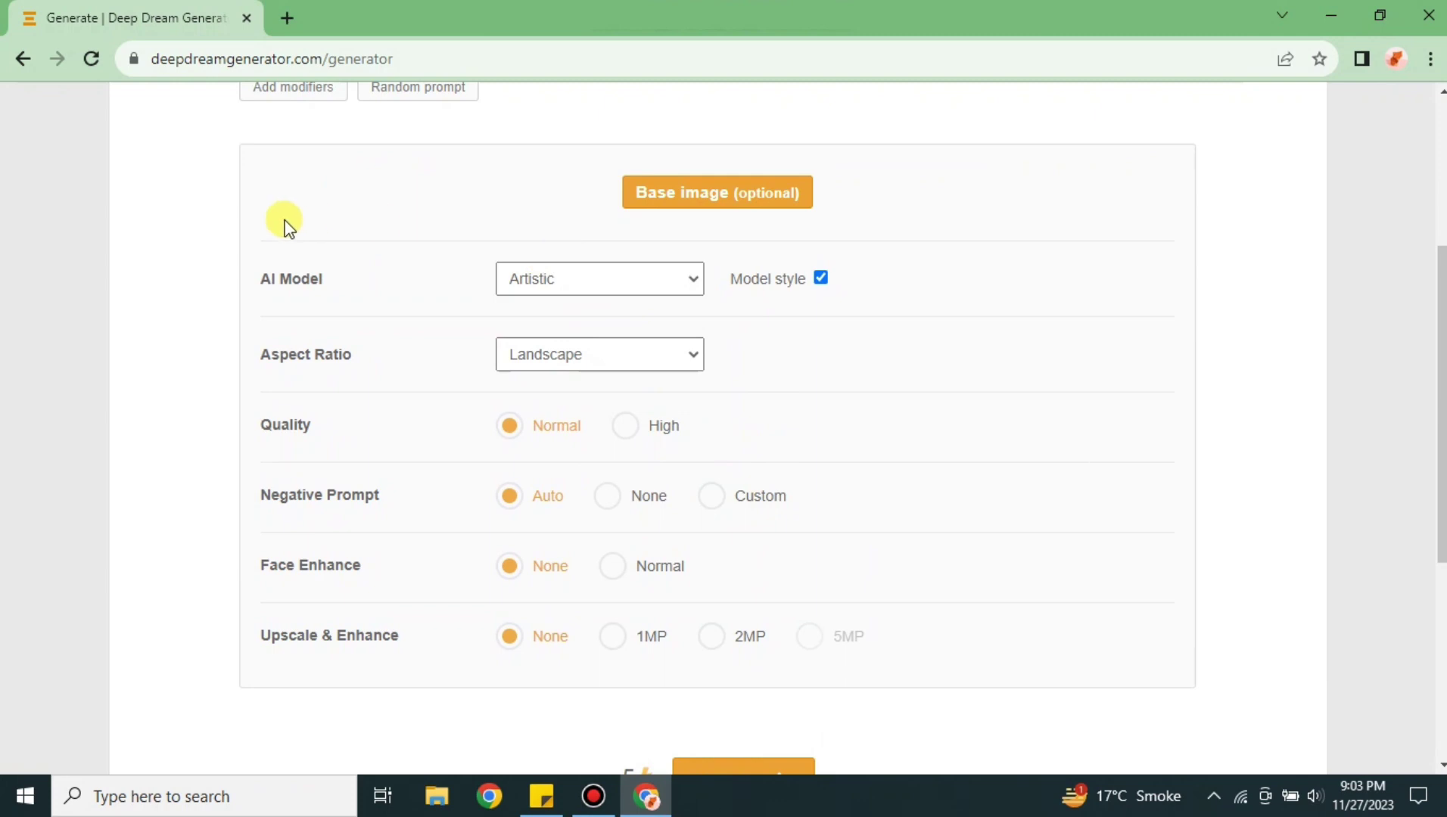
click(688, 282)
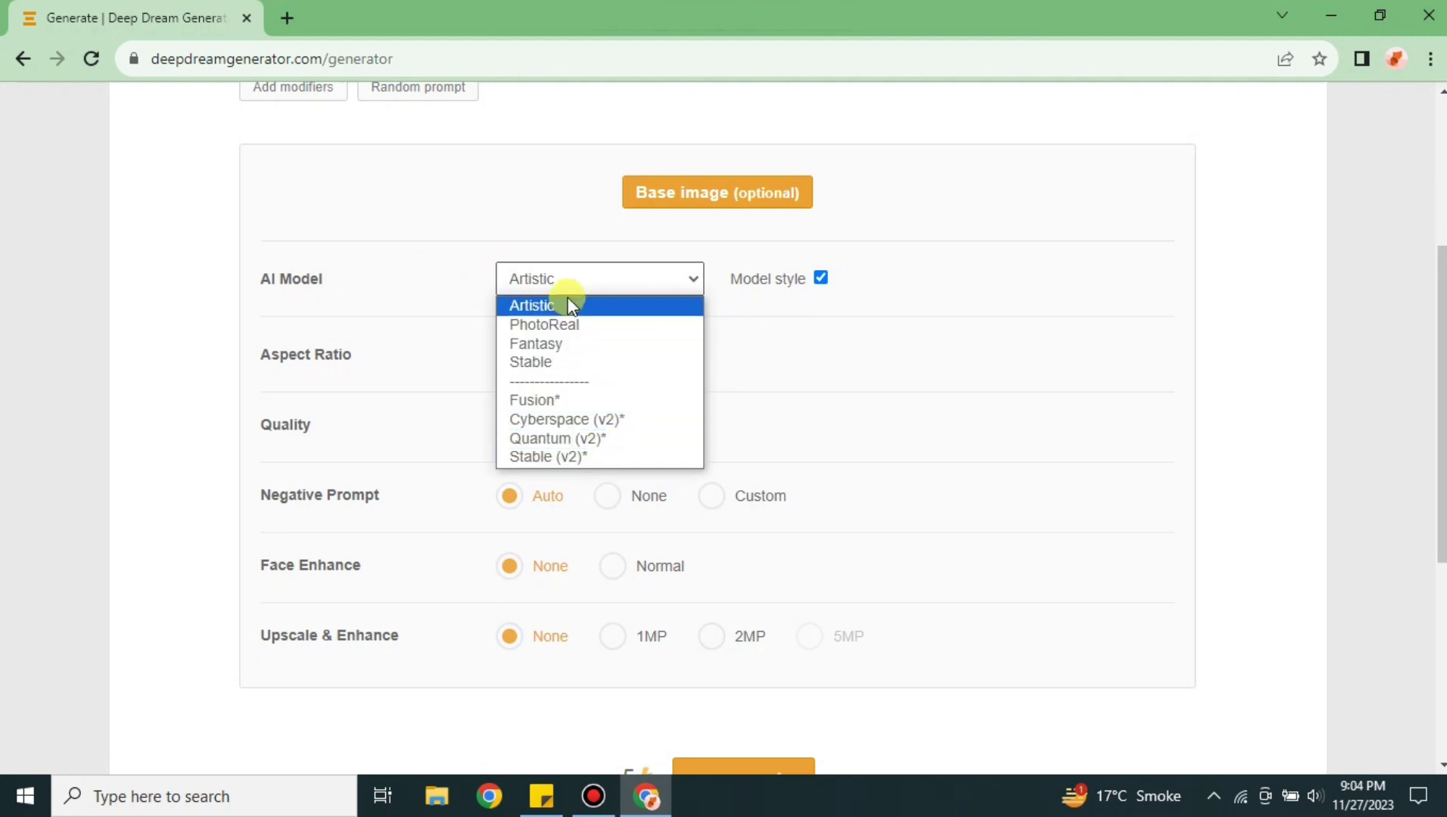
click(605, 333)
Step: Keep the aspect ratio on Landscape and quality on Normal
scroll(905, 334, down, 2)
scroll(905, 334, up, 2)
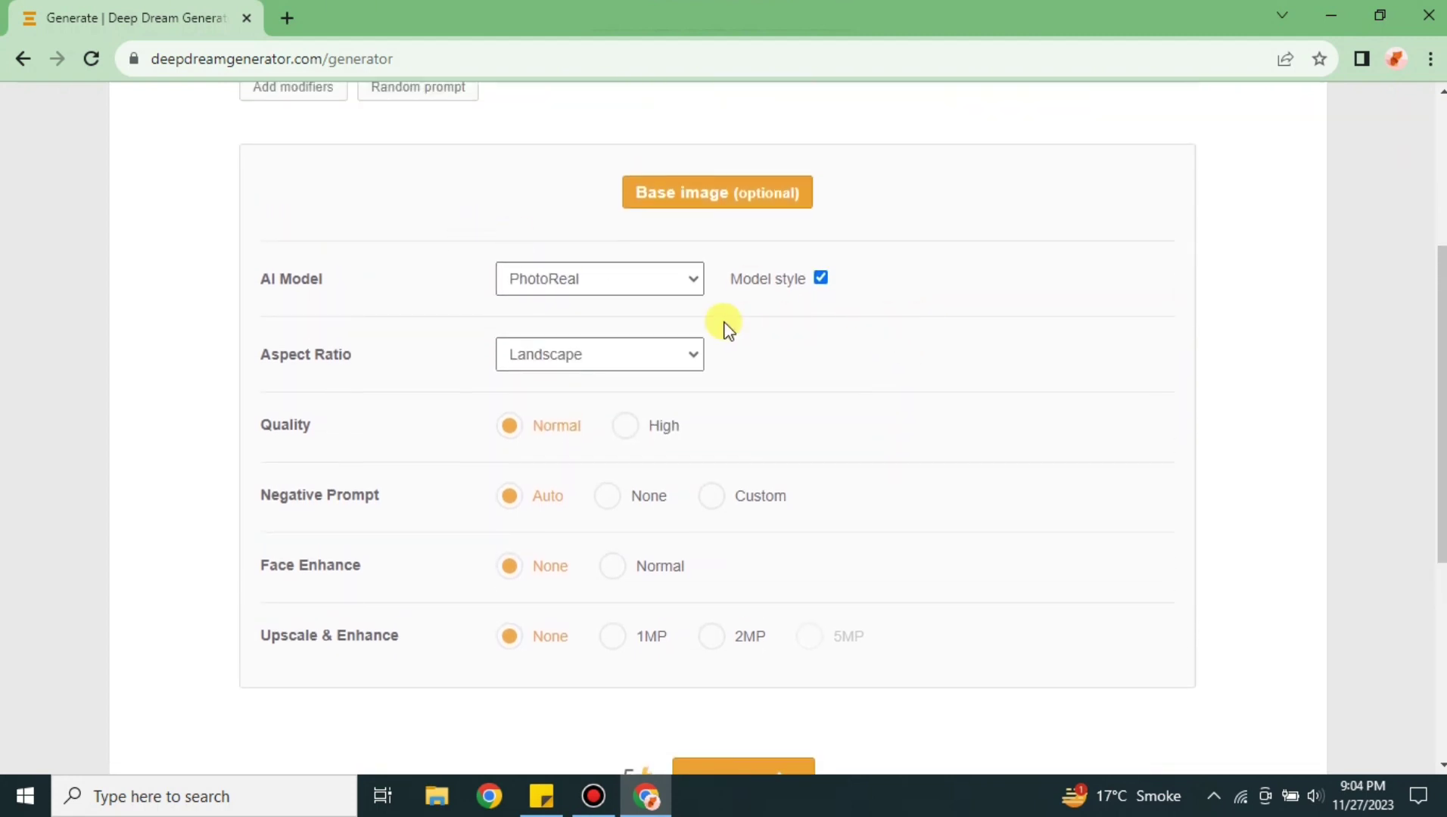
click(693, 360)
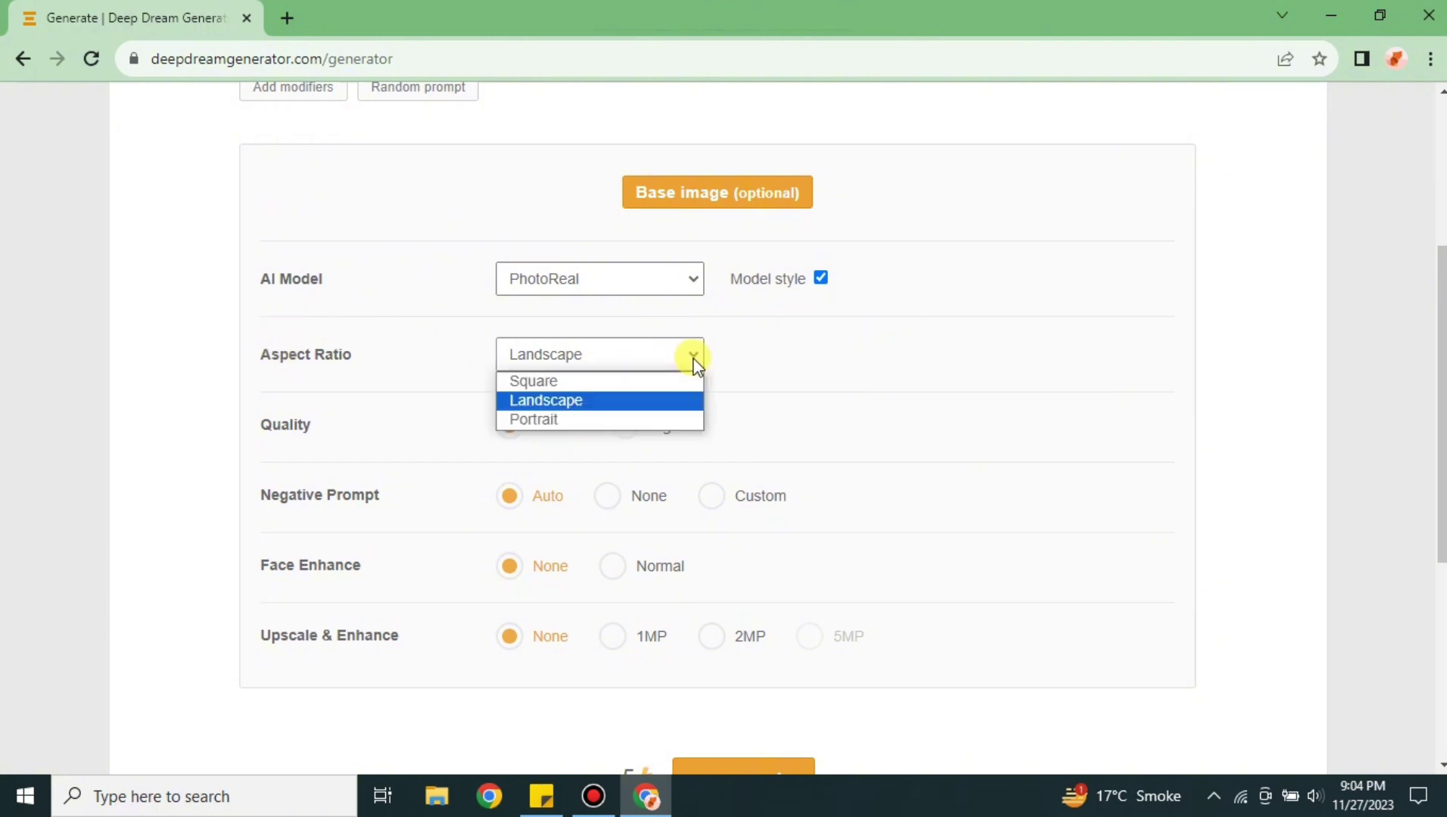
click(575, 400)
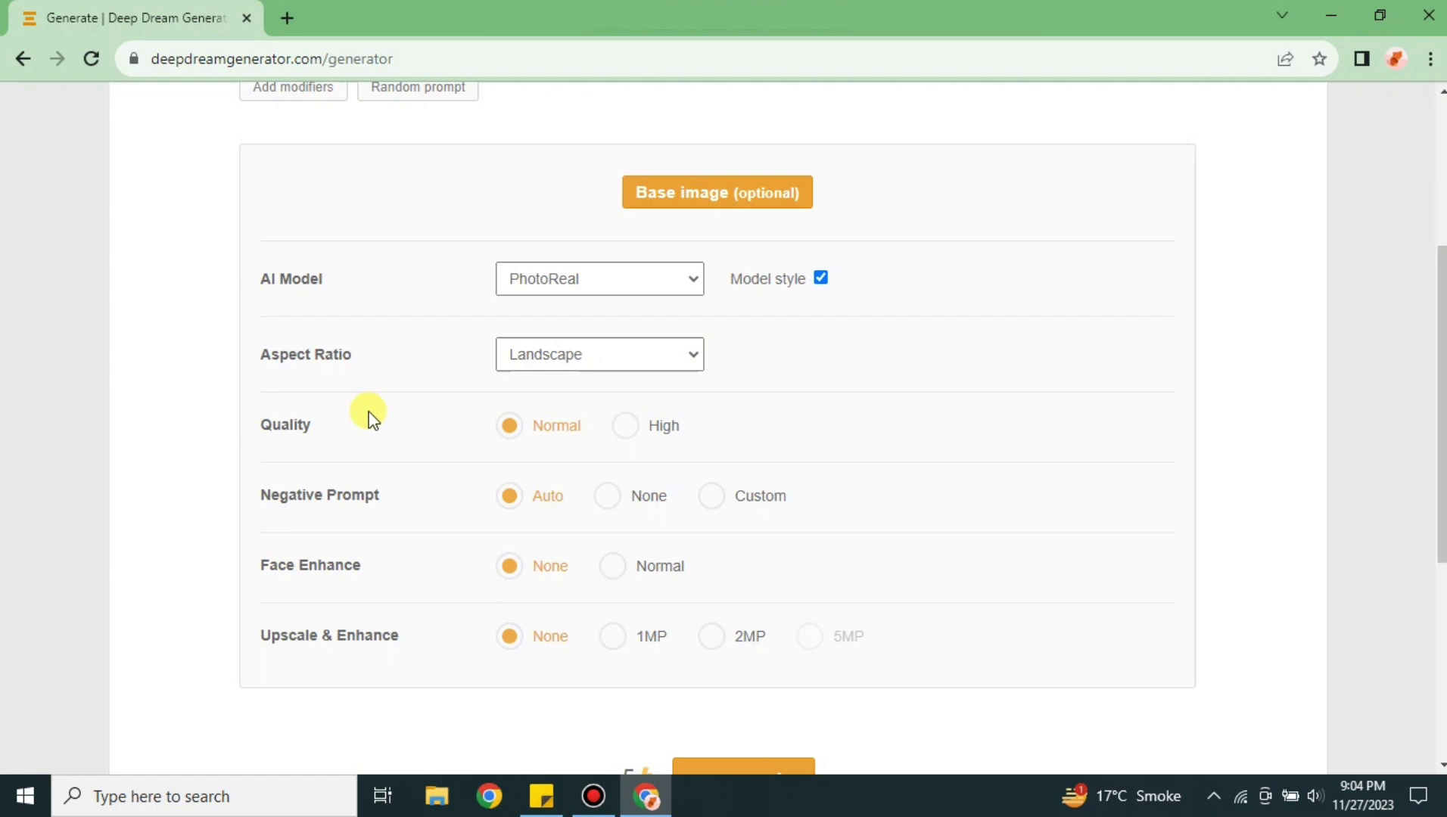
click(627, 429)
click(512, 429)
scroll(689, 414, down, 2)
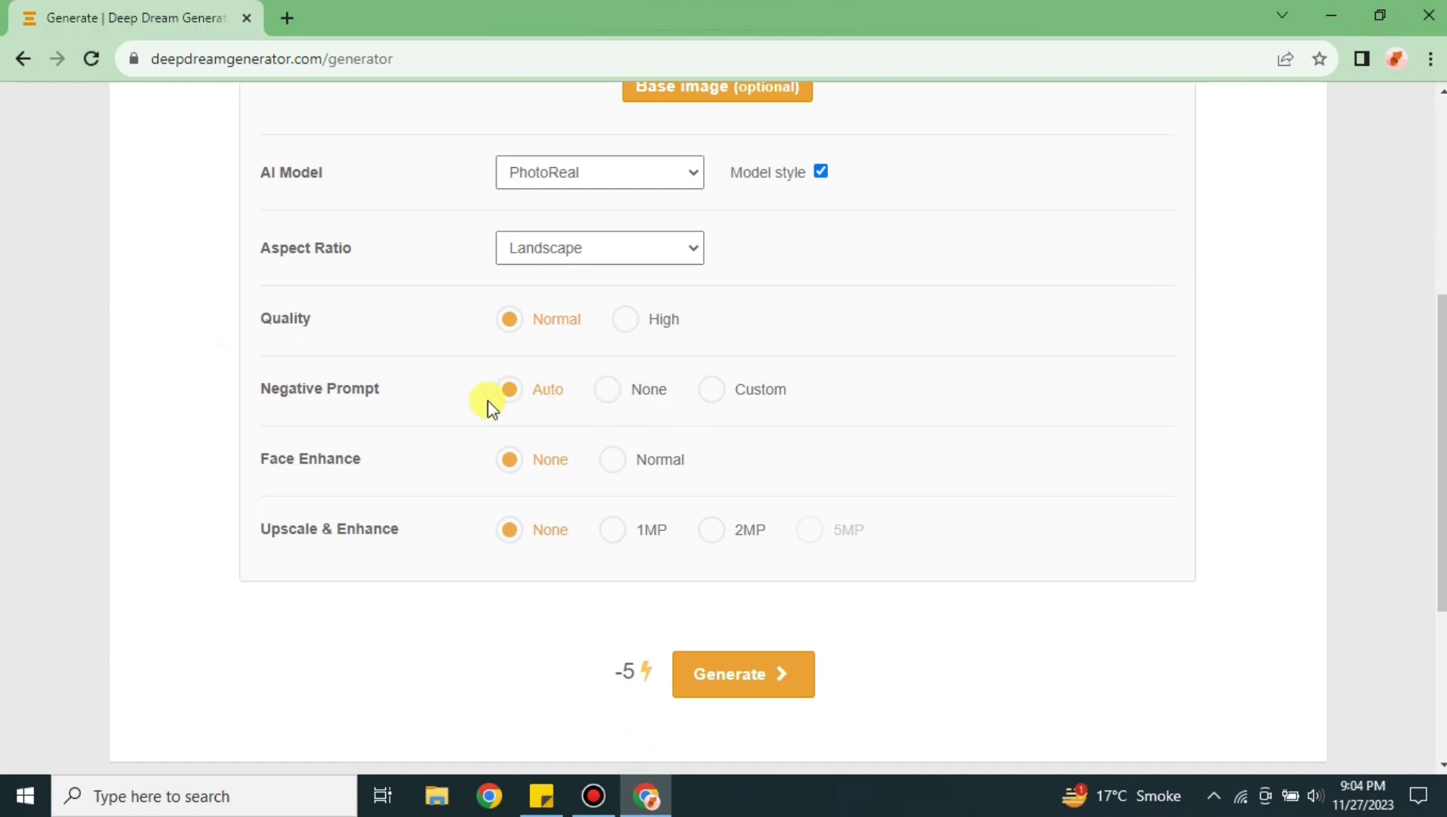
Step: Keep the negative prompt on Auto, set Face Enhance to Normal, and leave Upscale at None
click(715, 394)
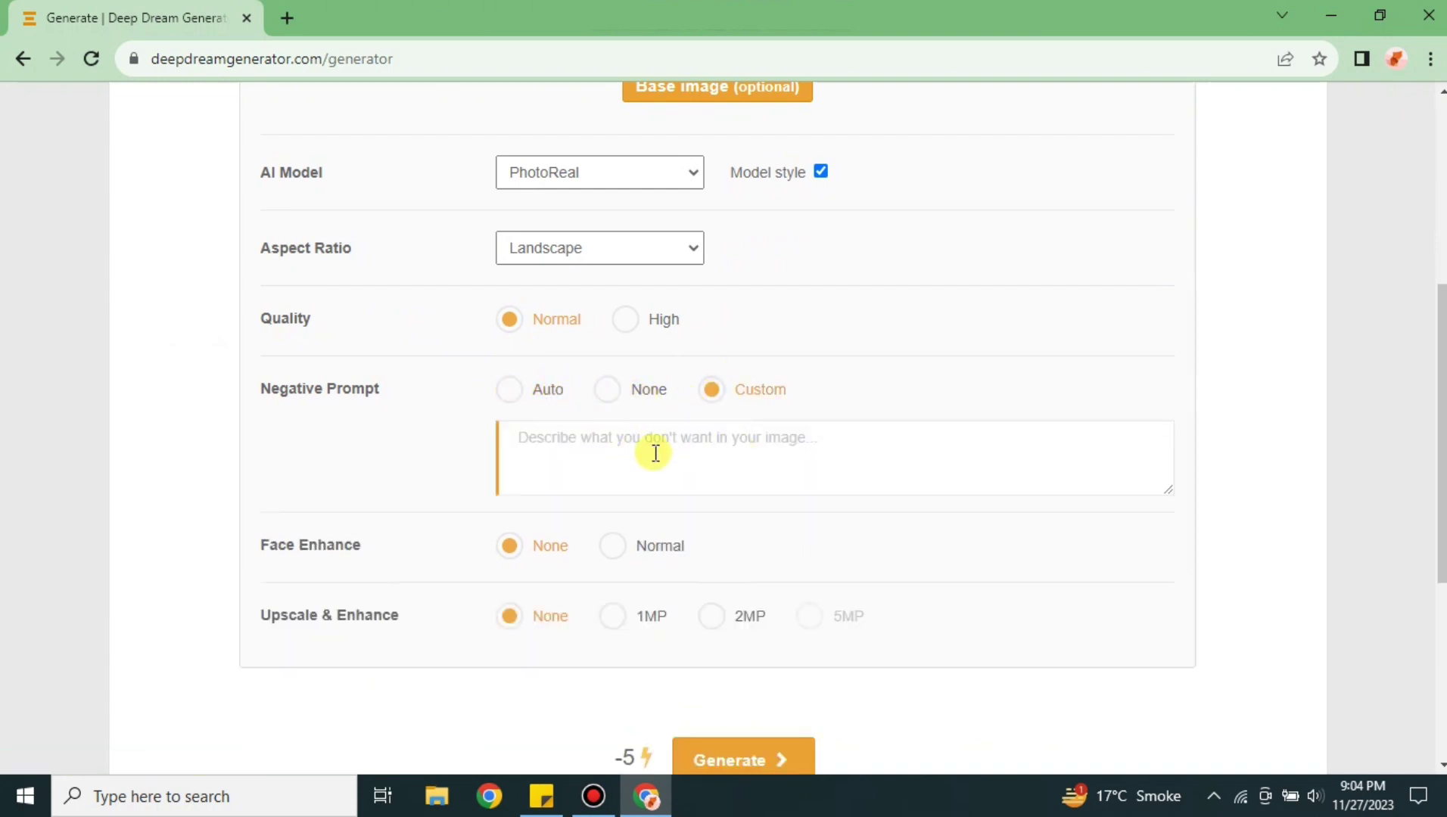
click(512, 390)
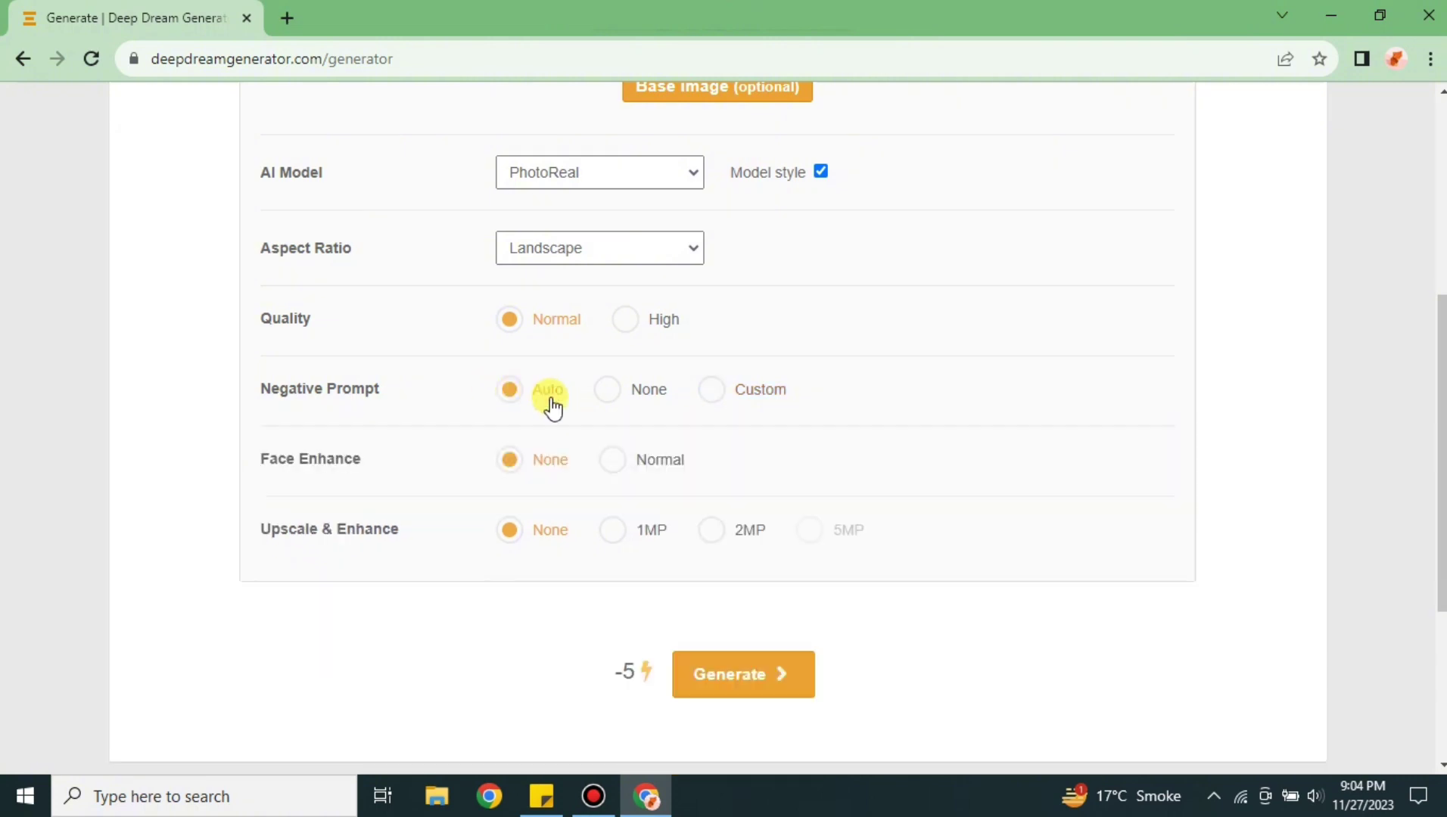
click(628, 477)
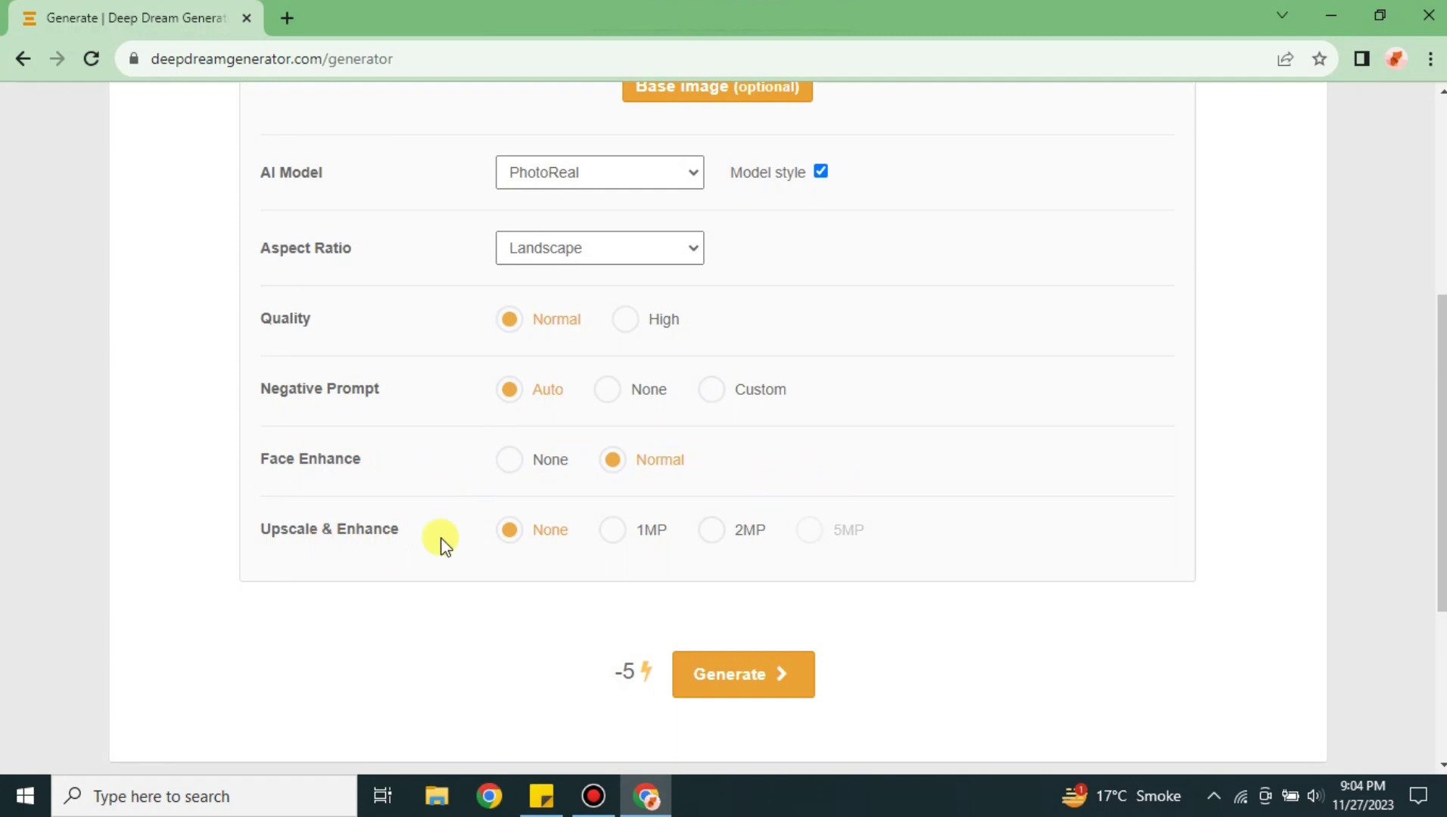
click(630, 546)
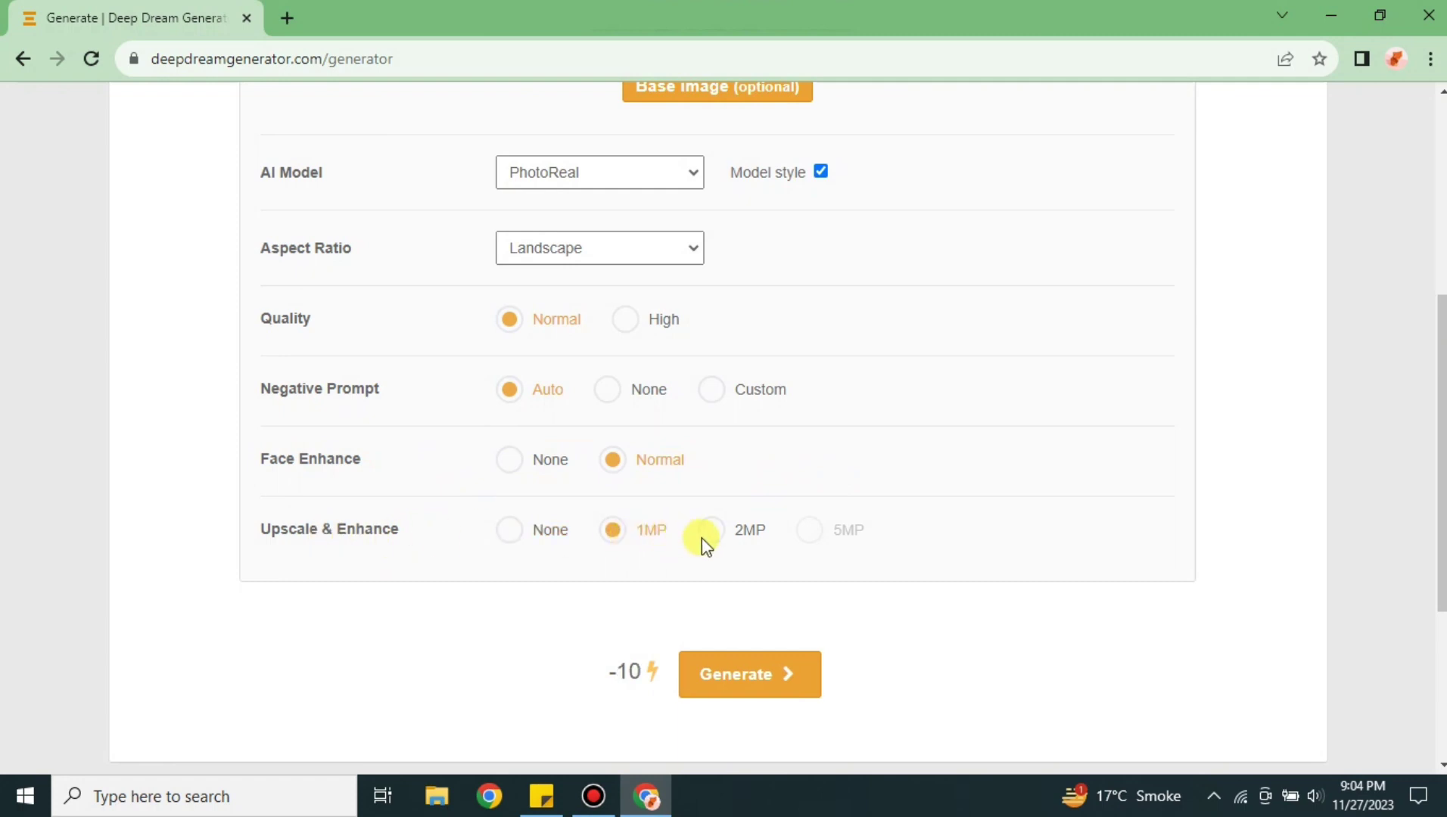
click(726, 543)
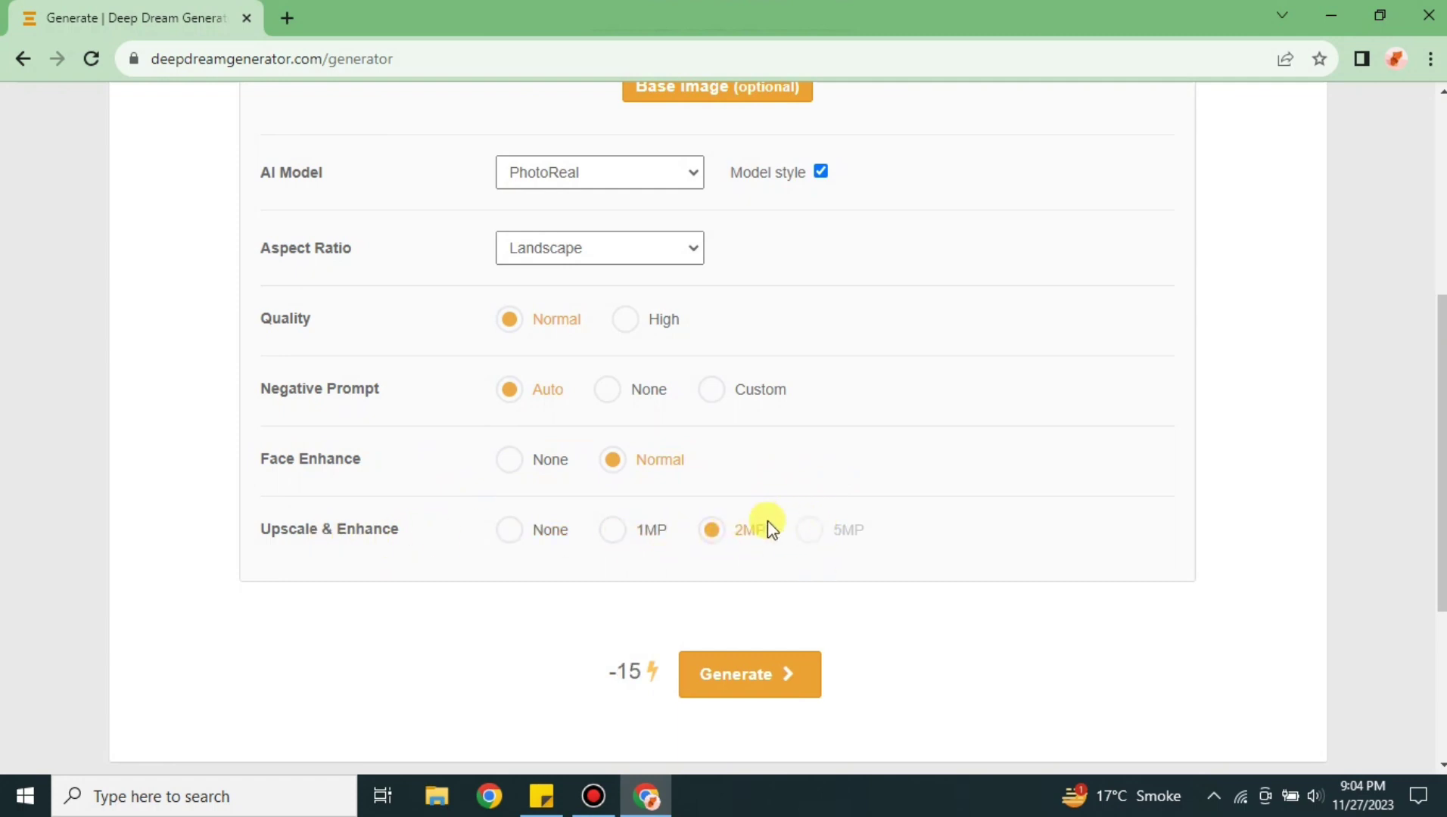
click(522, 547)
scroll(764, 588, up, 5)
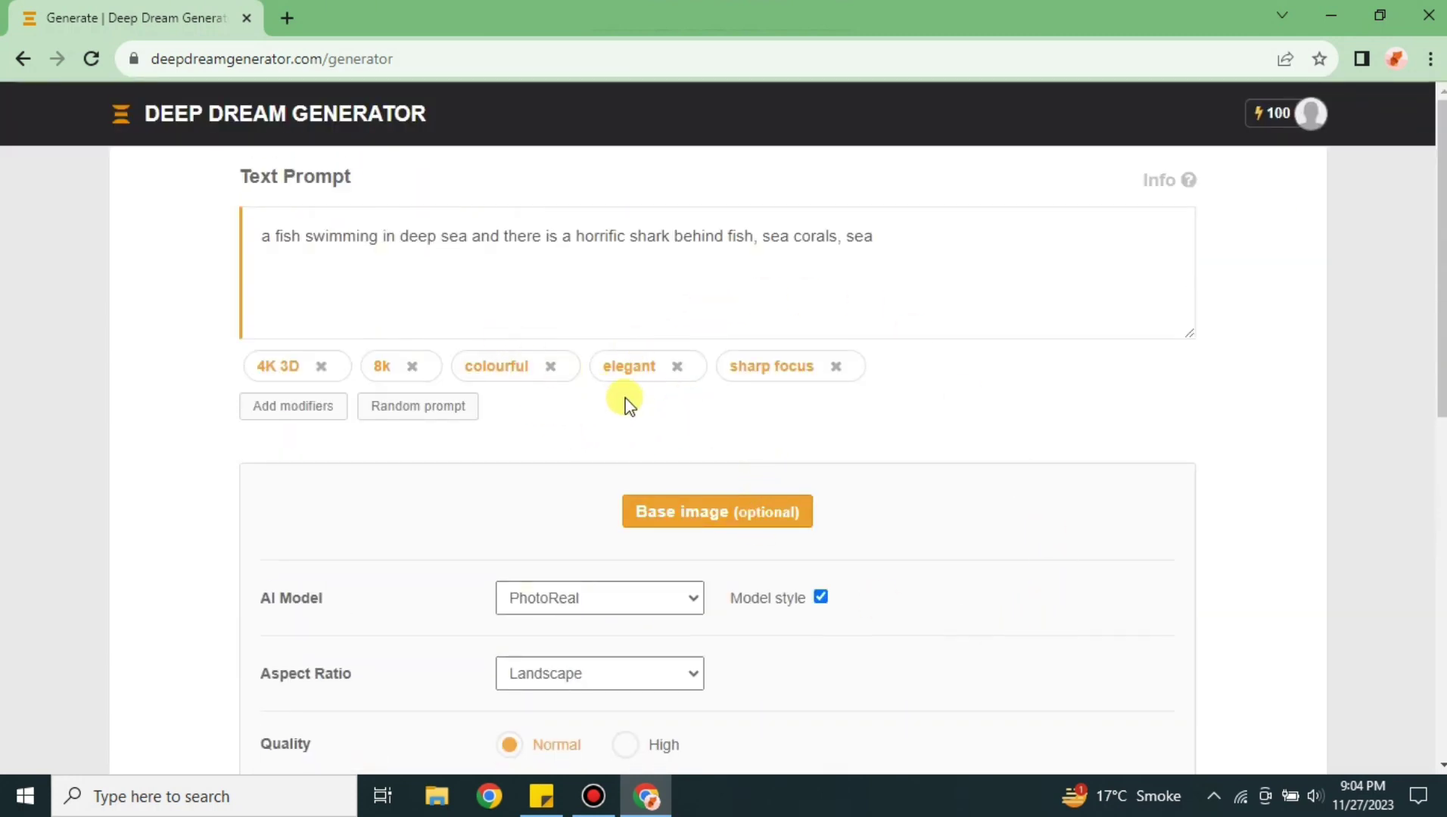
Step: Submit the fish, shark and sea corals prompt for PhotoReal generation
scroll(764, 425, down, 8)
scroll(791, 475, up, 5)
scroll(791, 475, down, 4)
scroll(791, 475, up, 4)
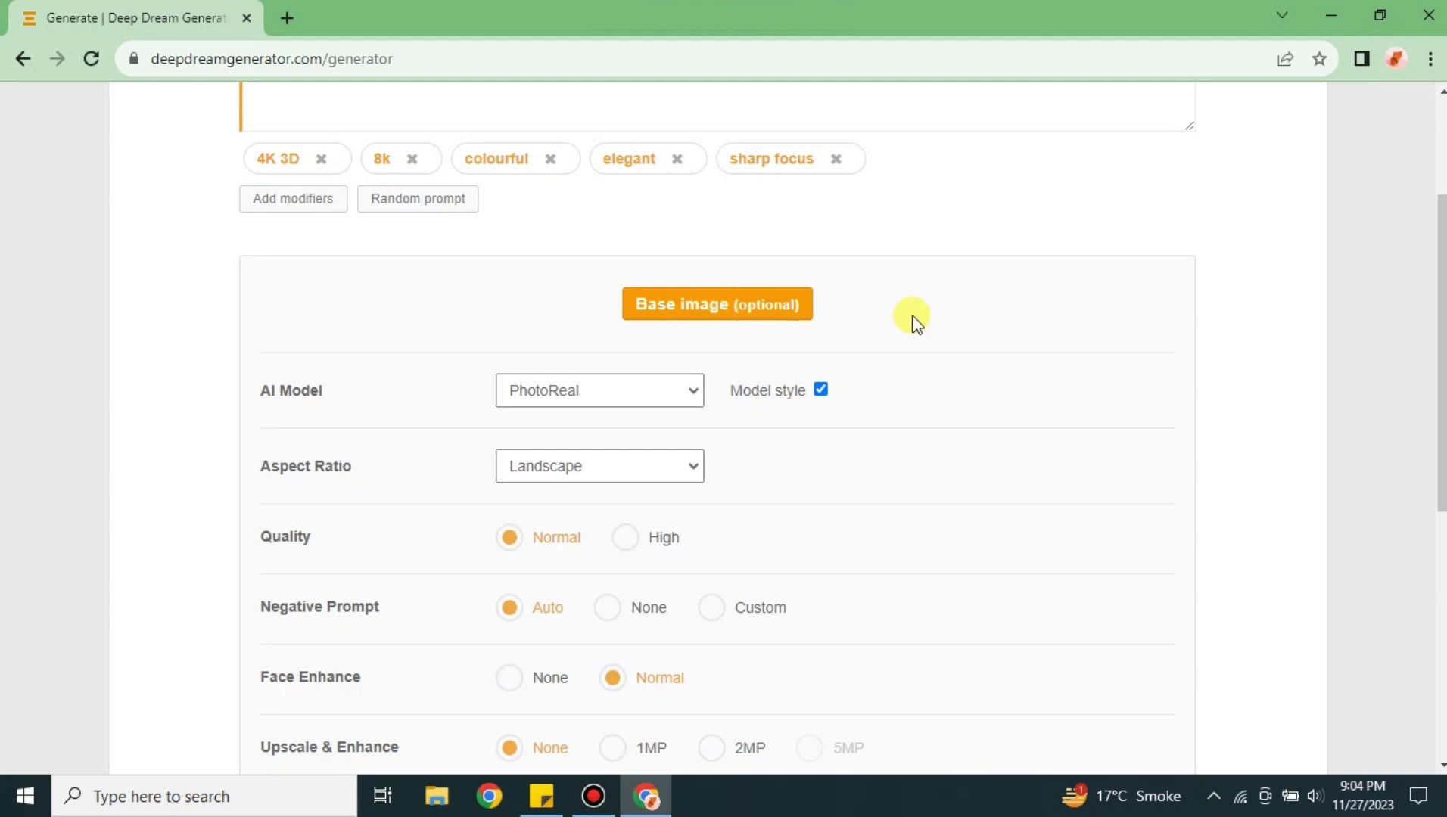
scroll(1016, 468, down, 5)
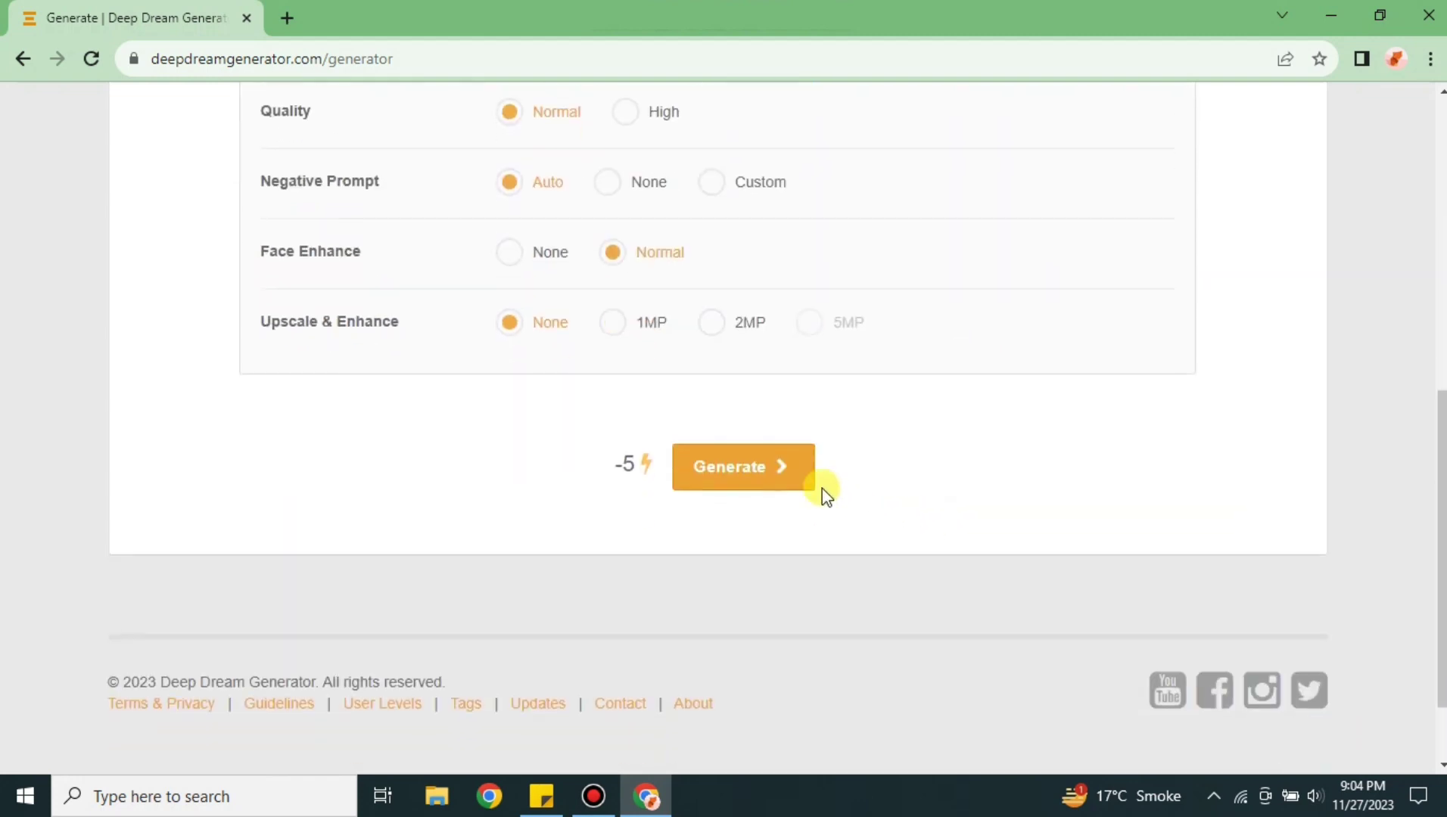
click(760, 472)
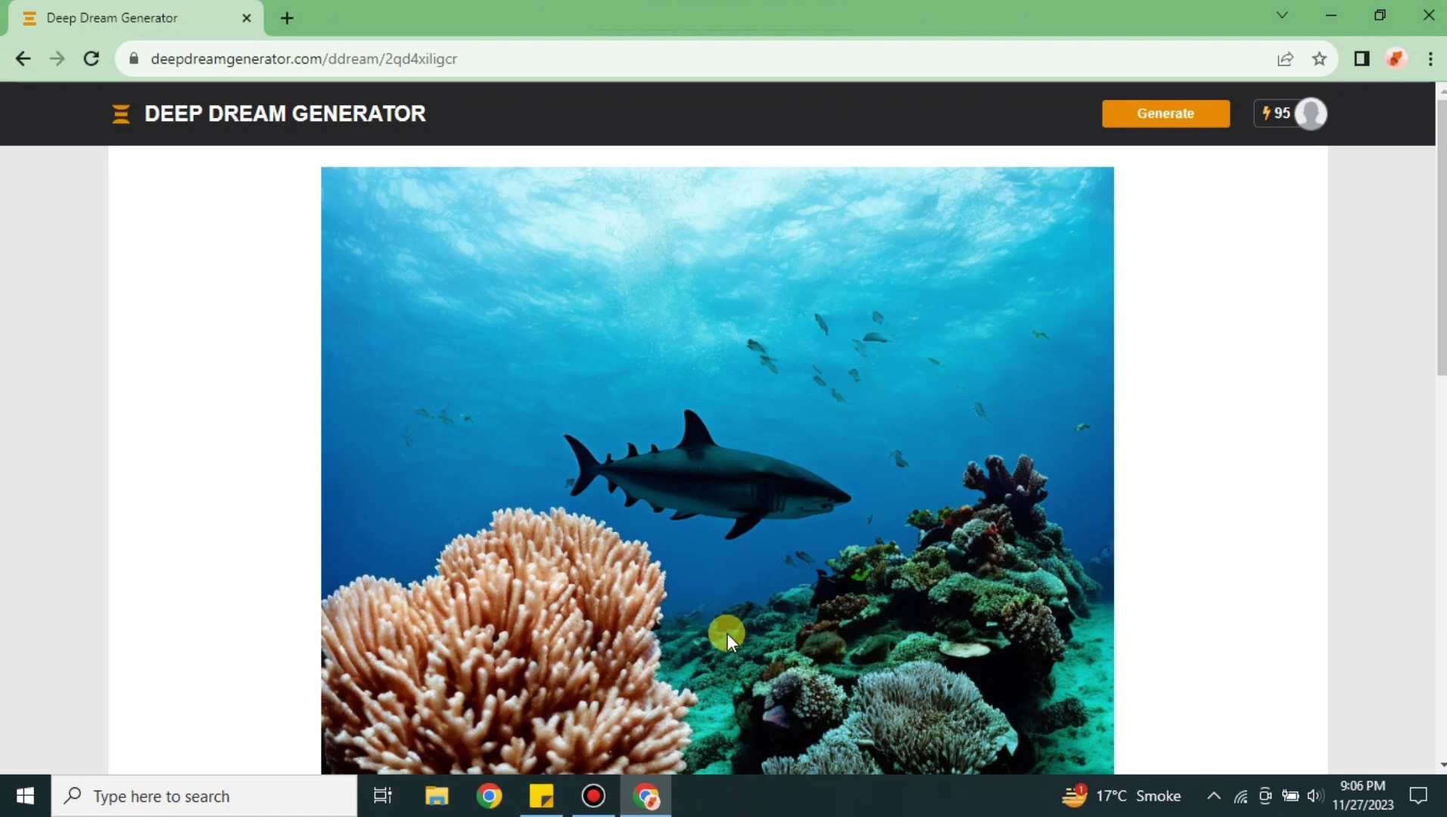
Step: Scroll down to inspect the generated shark-and-coral image and the buttons below it
scroll(727, 633, down, 3)
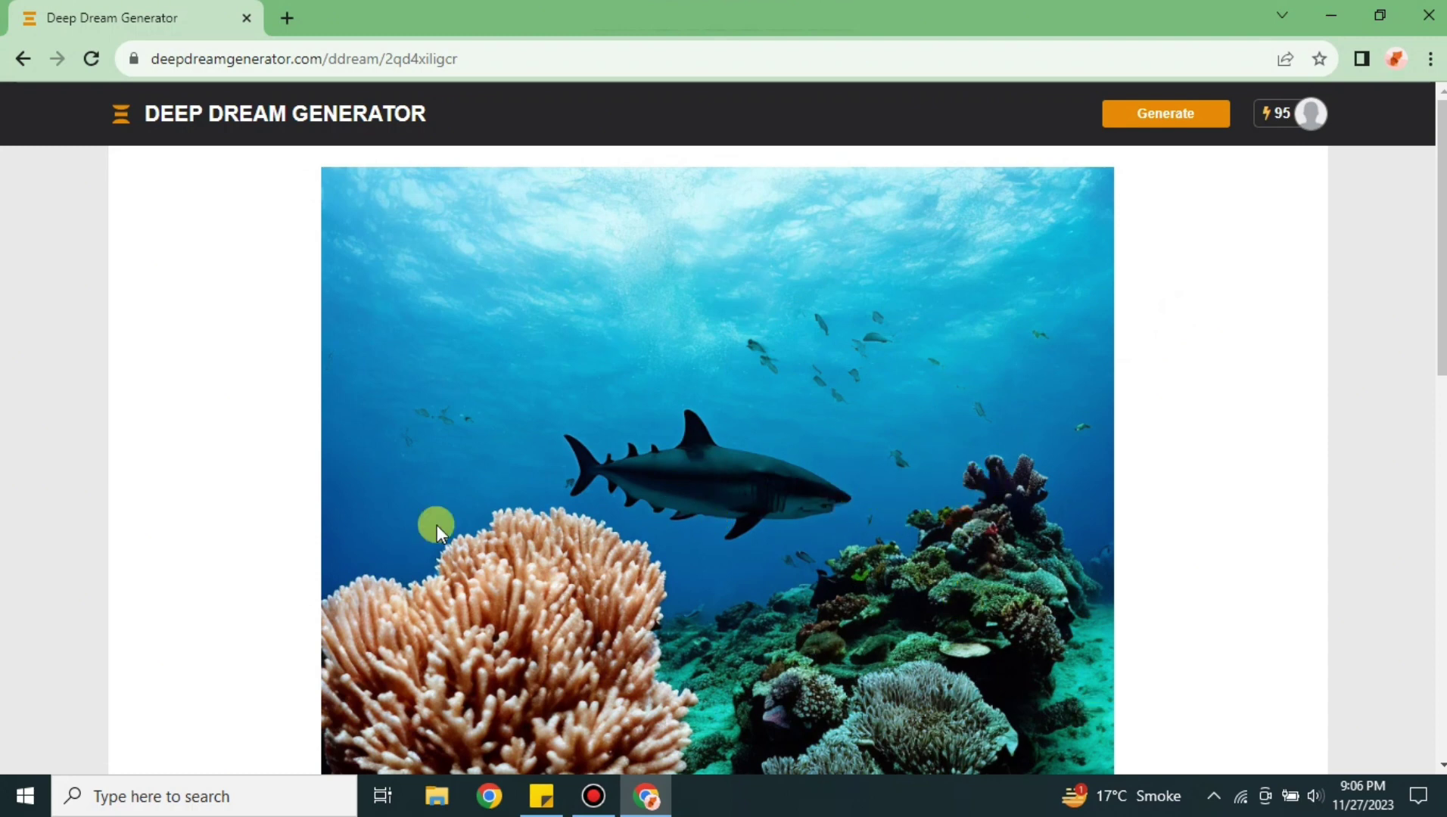
scroll(856, 492, down, 1)
scroll(857, 493, down, 2)
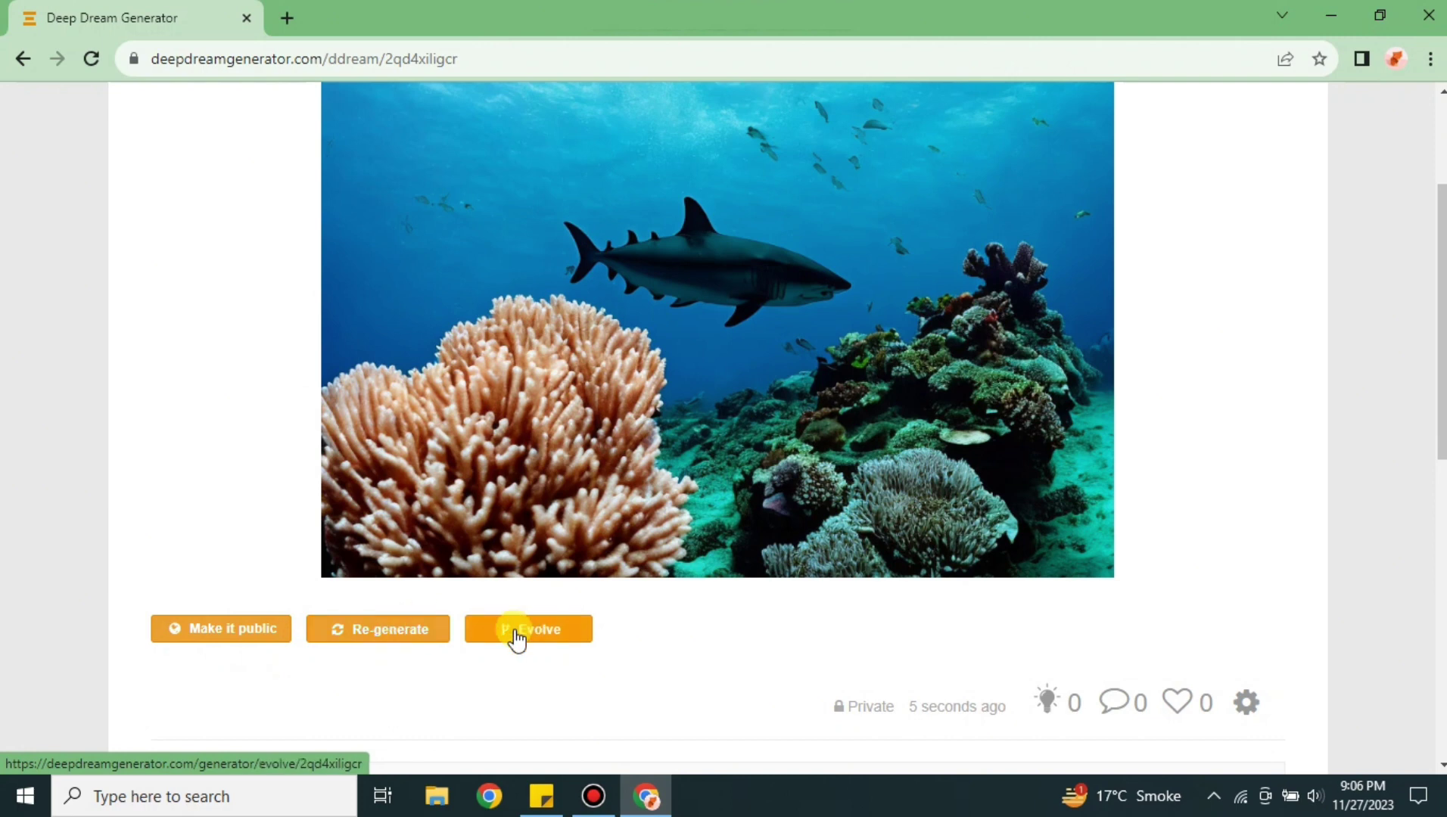
Step: Open the re-generate form for the shark-and-coral image
click(427, 642)
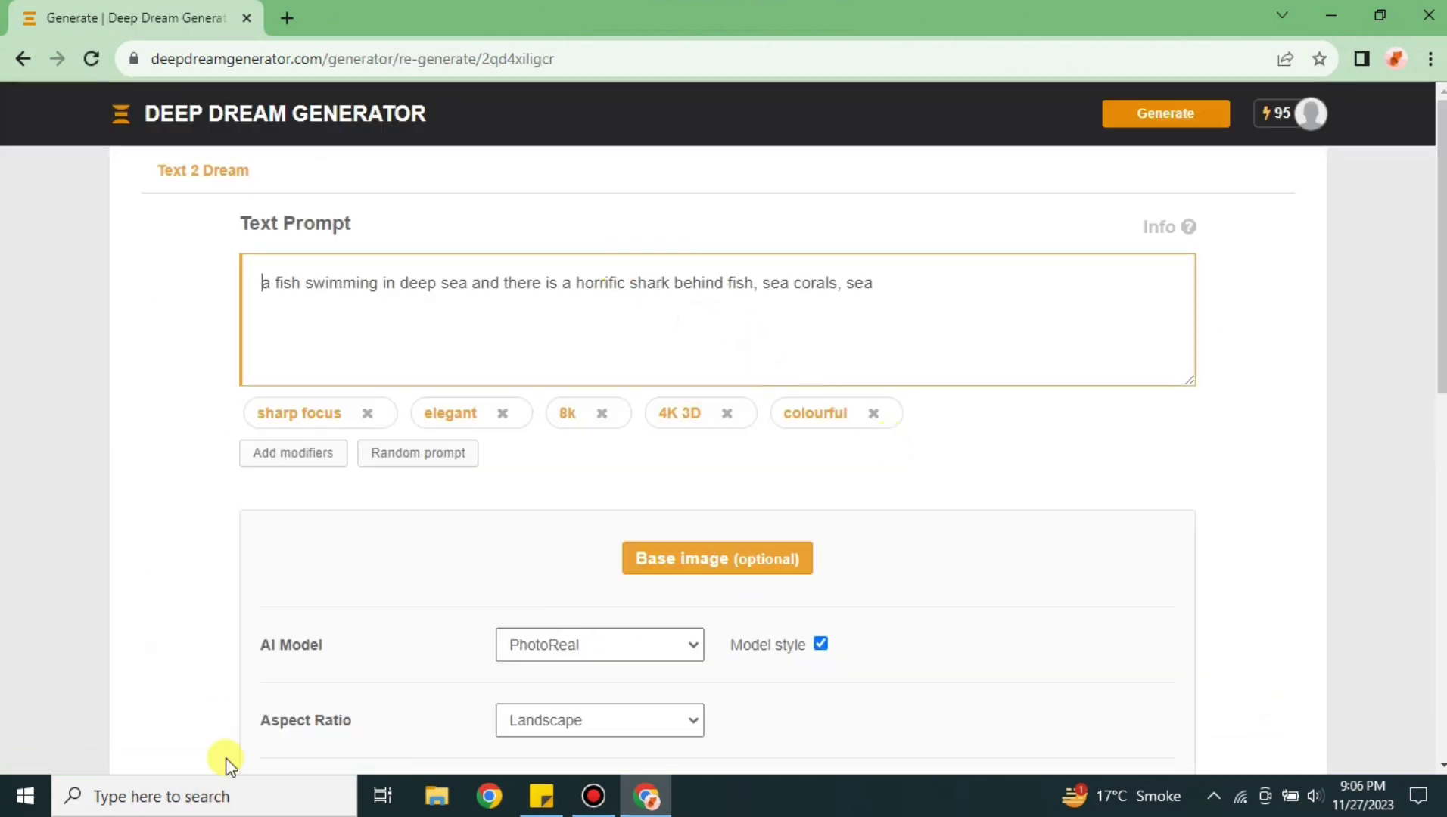
scroll(785, 423, down, 5)
scroll(781, 513, down, 3)
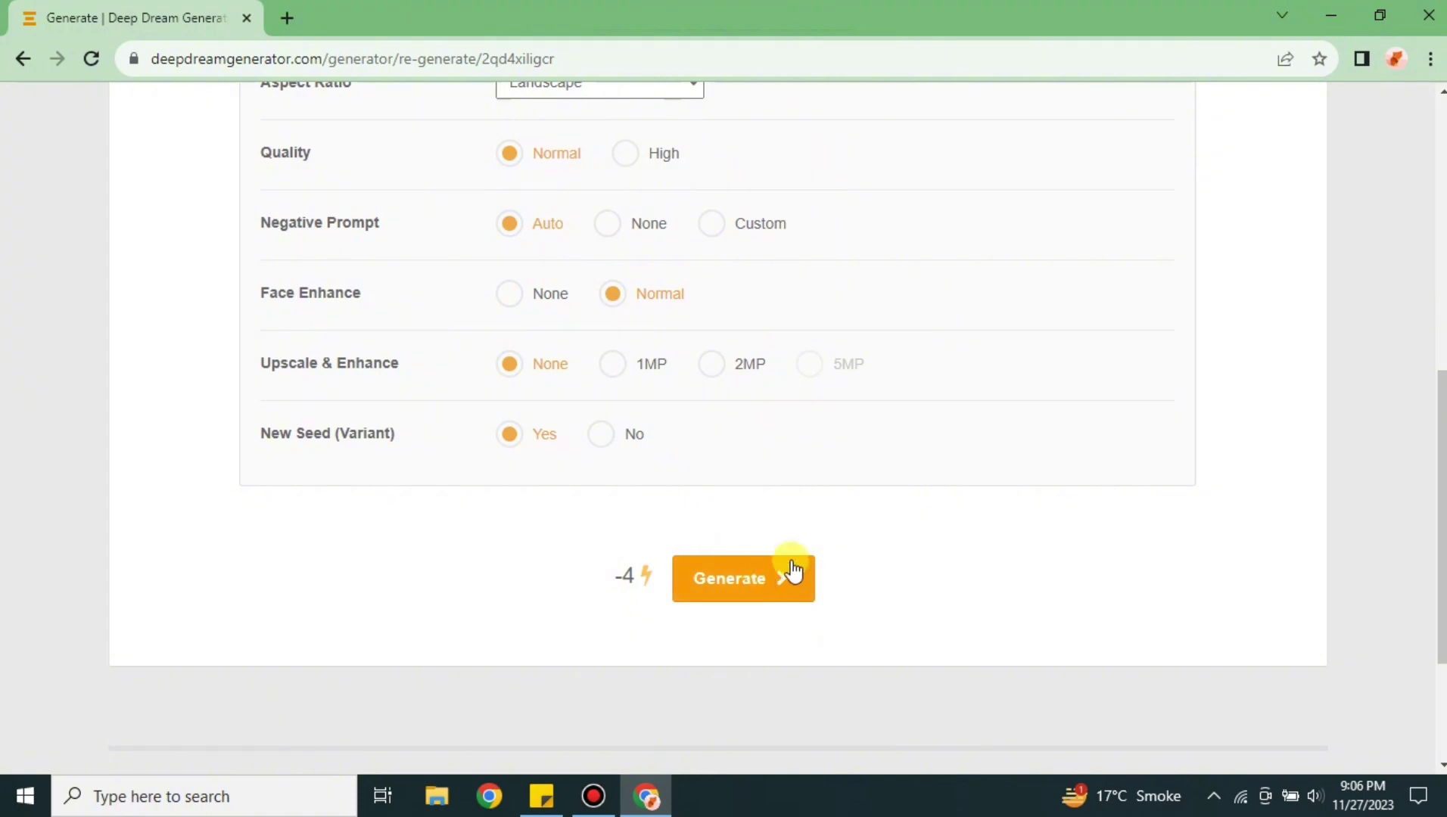
scroll(794, 559, up, 8)
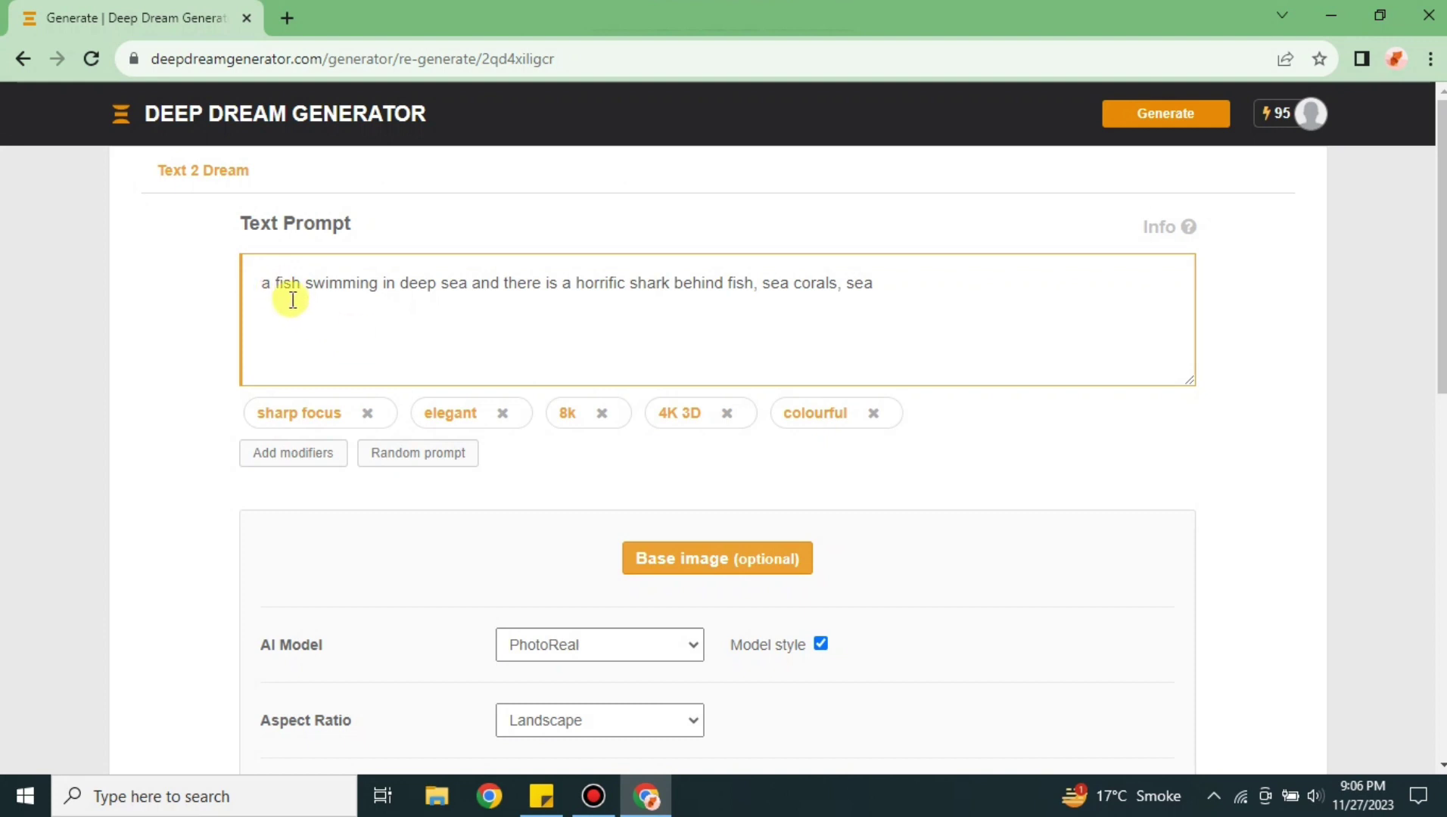
Step: Edit the prompt so it begins 'an orange fish swimming in deep sea'
key(BackSpace)
text(n orange)
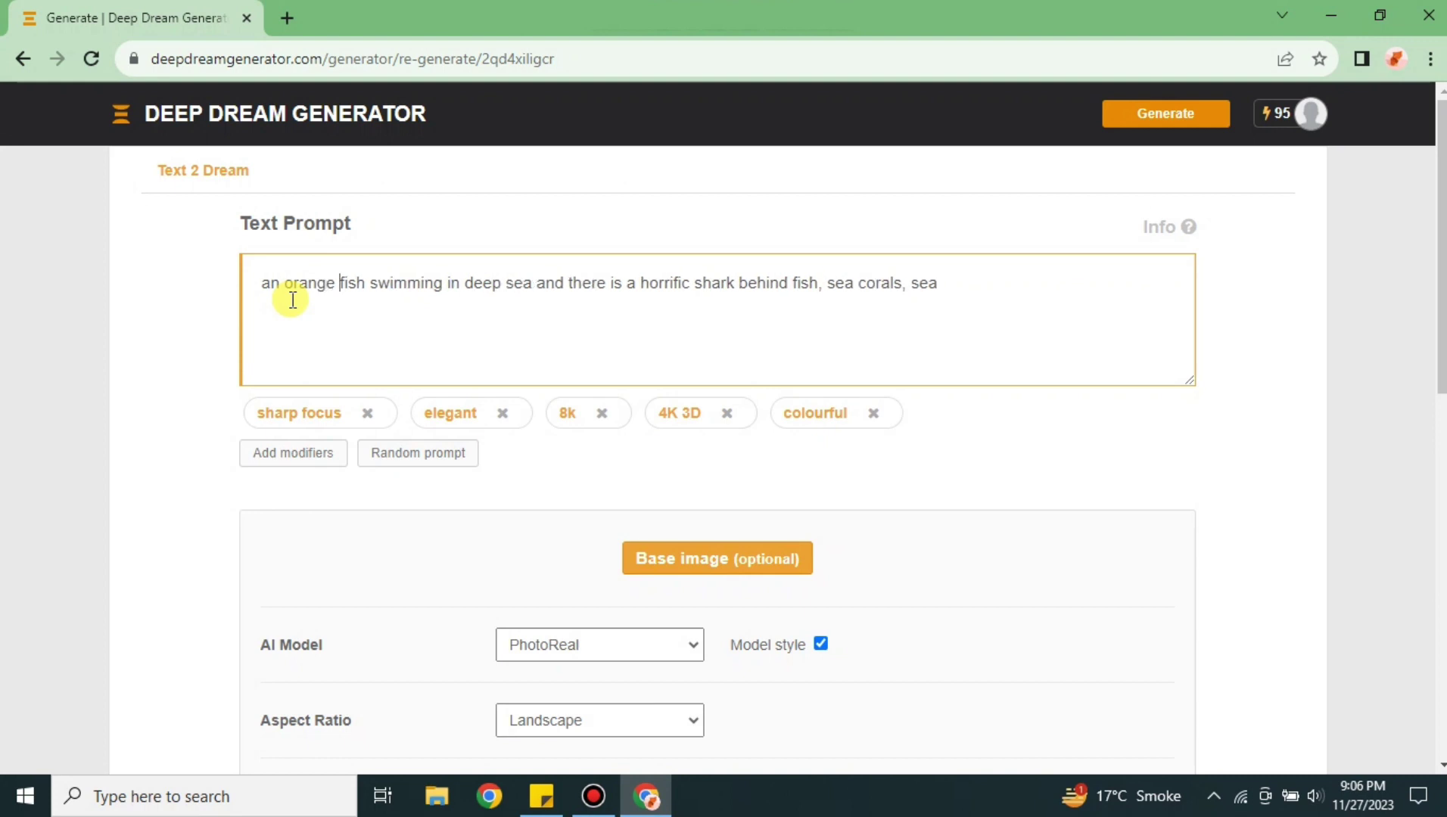
scroll(717, 341, down, 10)
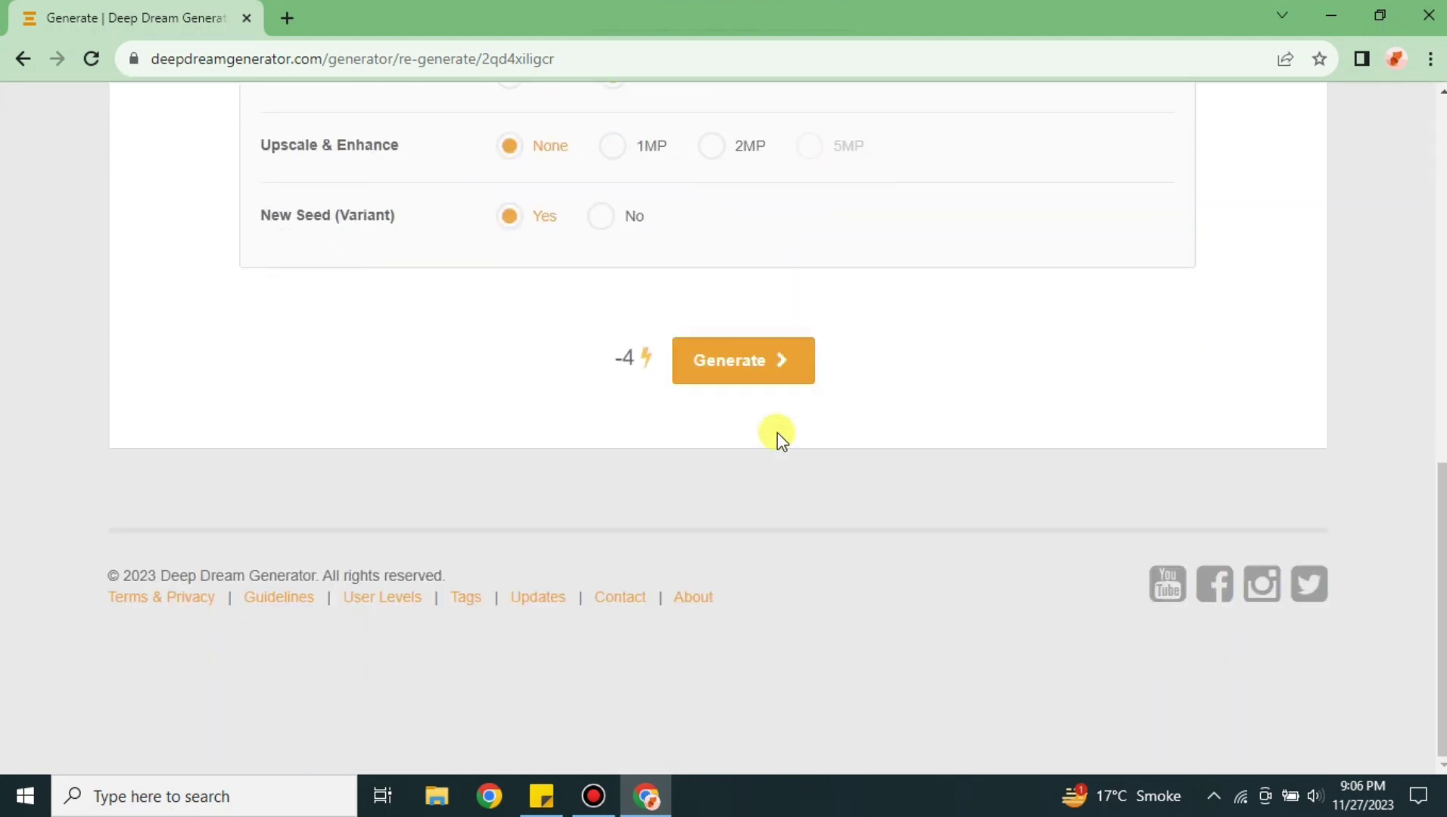
Step: Generate the edited prompt and view the new image of orange fish over coral reefs
click(769, 376)
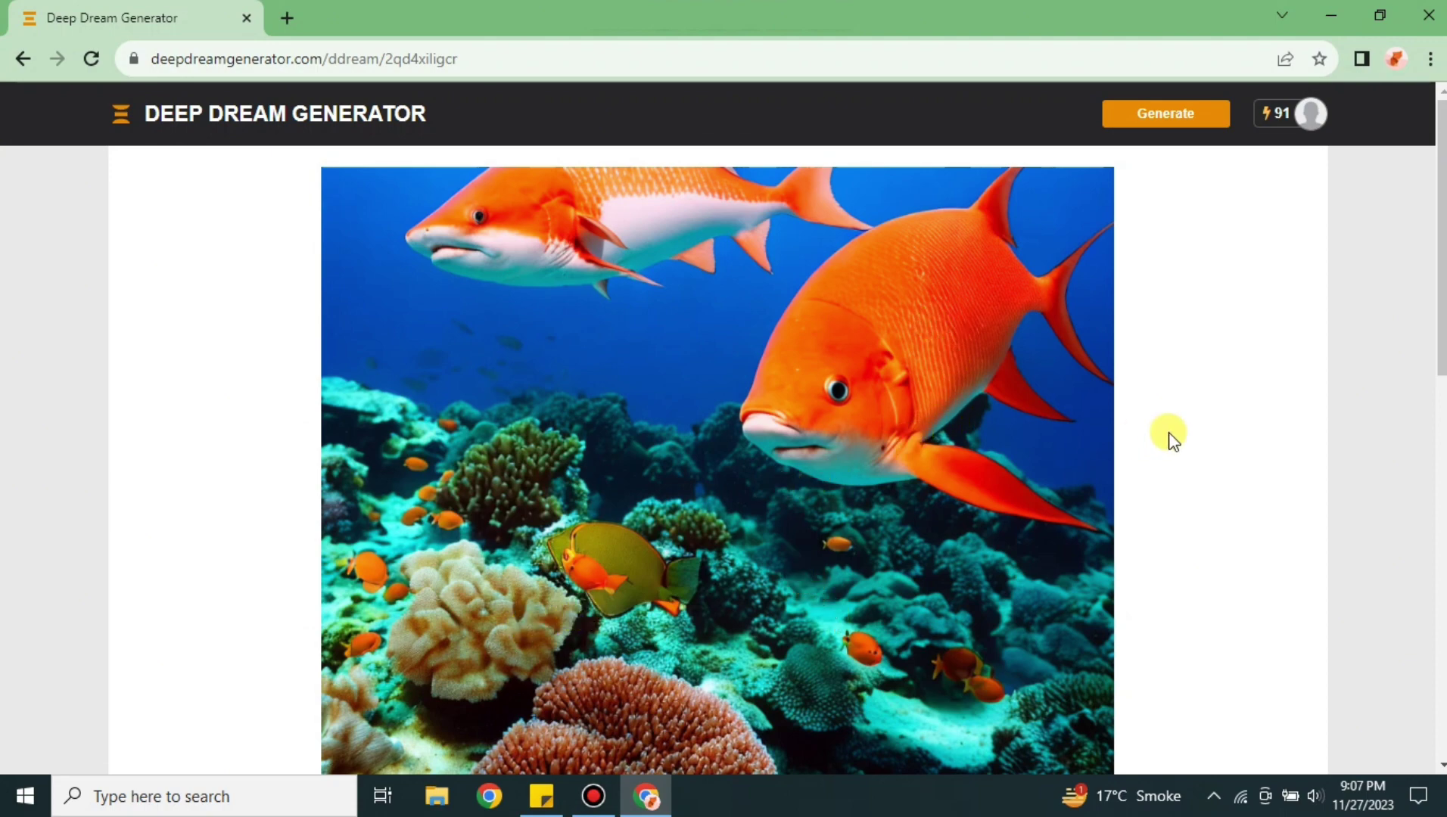
scroll(833, 562, down, 3)
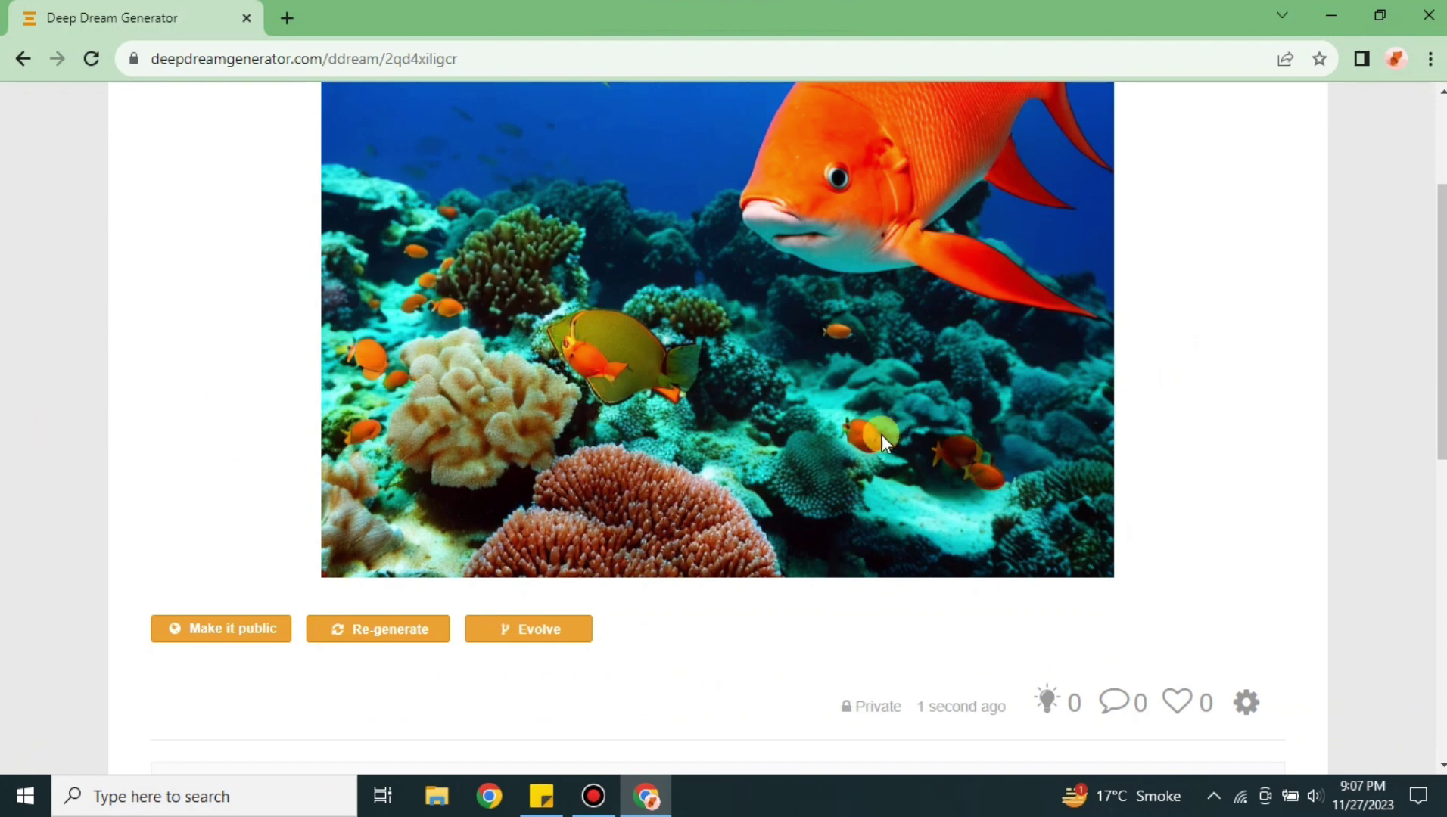
scroll(798, 478, up, 3)
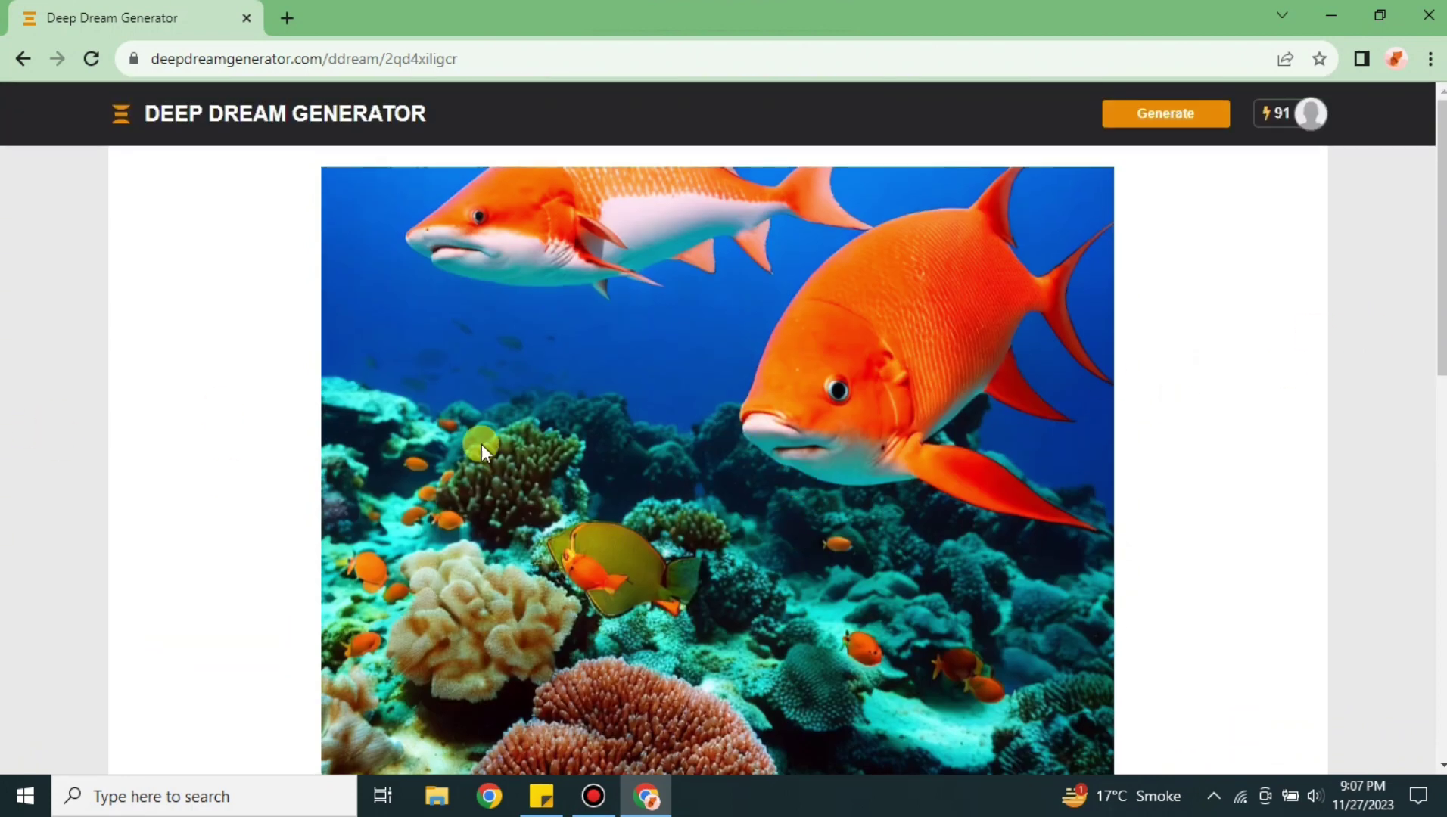